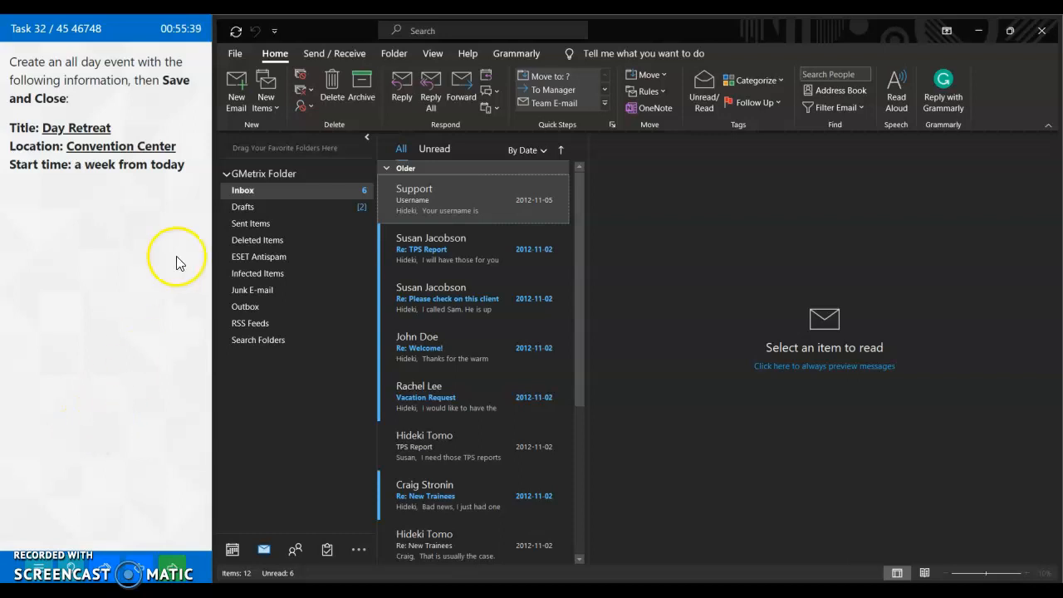
Step: Start a new all-day event in the calendar
left_click(241, 553)
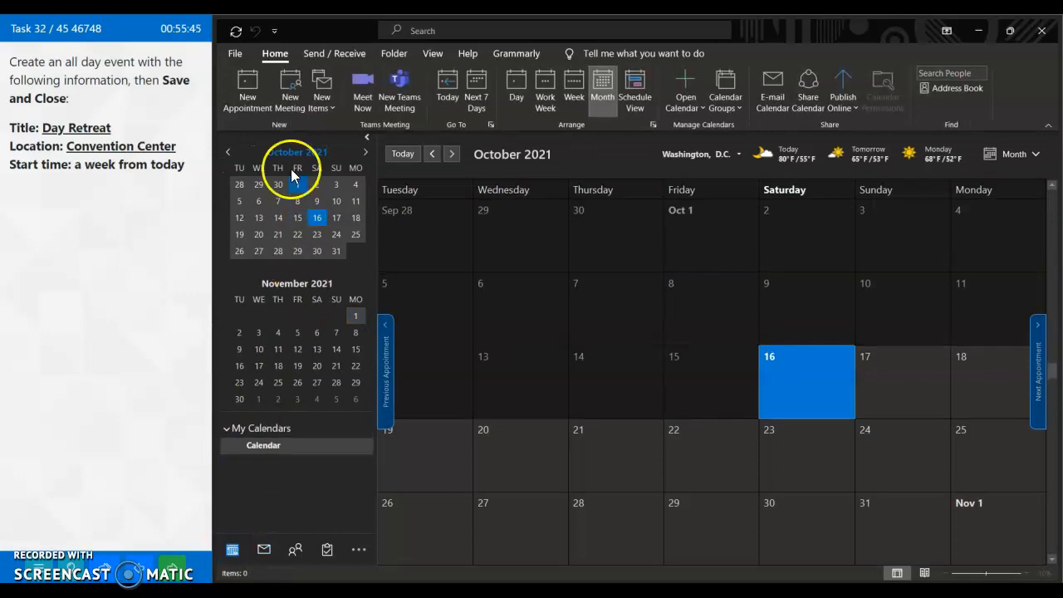
left_click(322, 98)
left_click(366, 236)
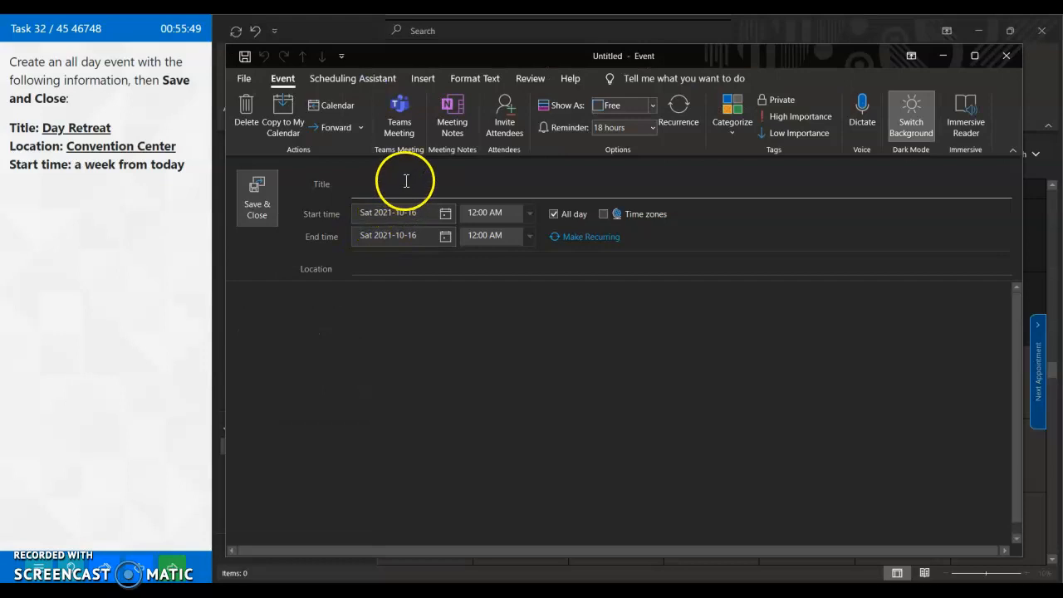
Step: Title the event "Day Retreat" and set its location to "Convention Center"
left_click(406, 181)
type("Day")
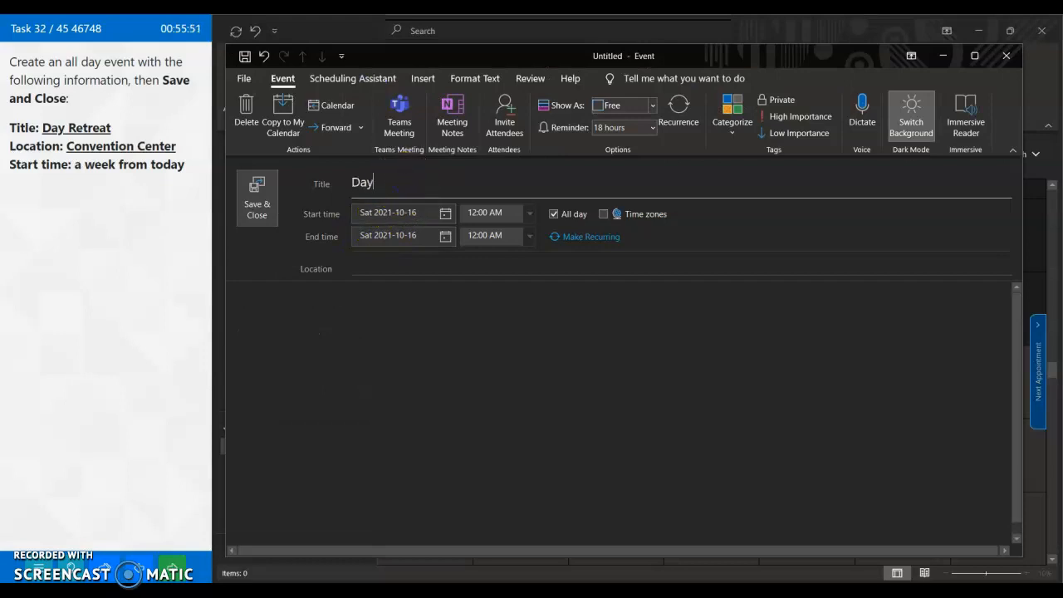
type(" Retreat")
left_click(495, 259)
type("C")
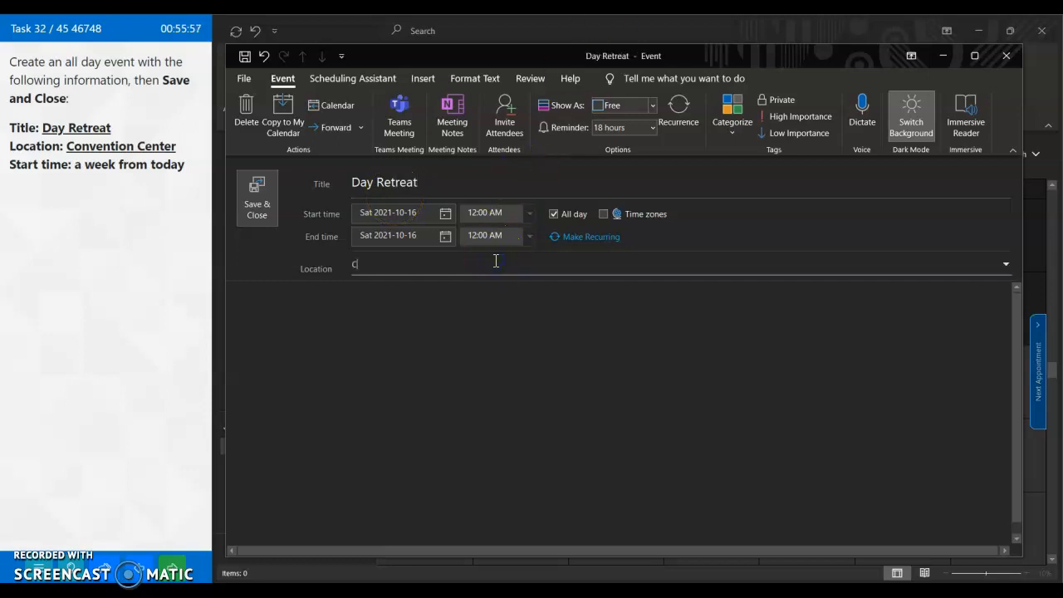
type("onvention Center")
Step: Set the event's start date to Saturday 2021-10-23, then save and close the event
left_click(445, 213)
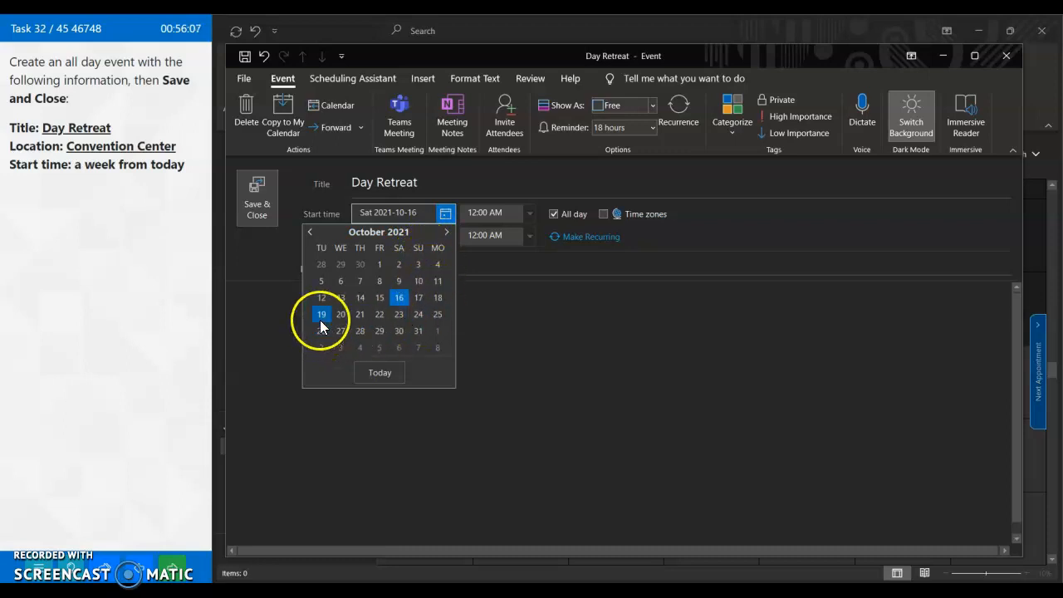
left_click(400, 314)
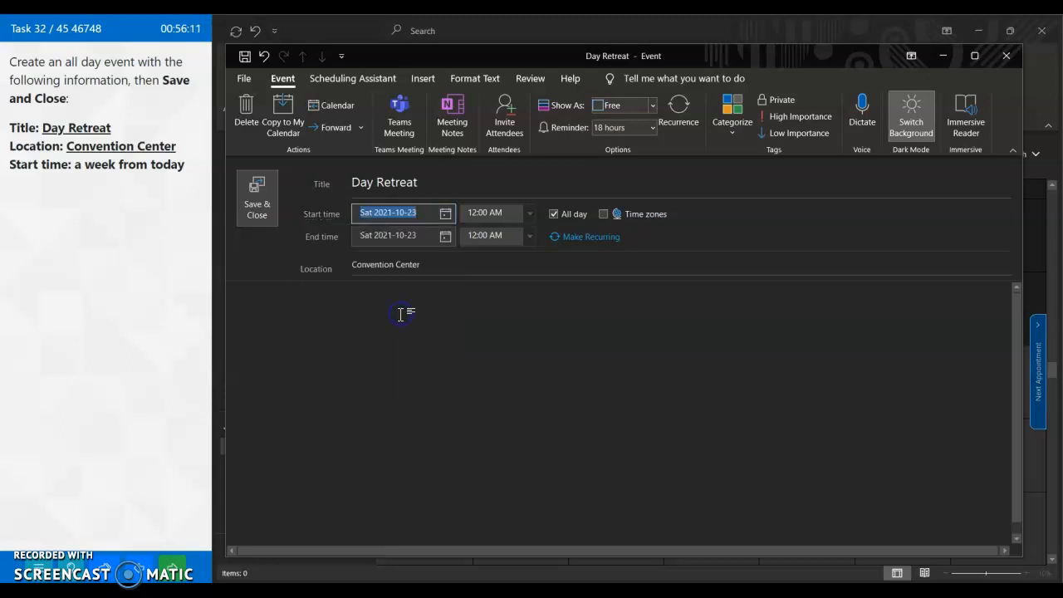
left_click(433, 363)
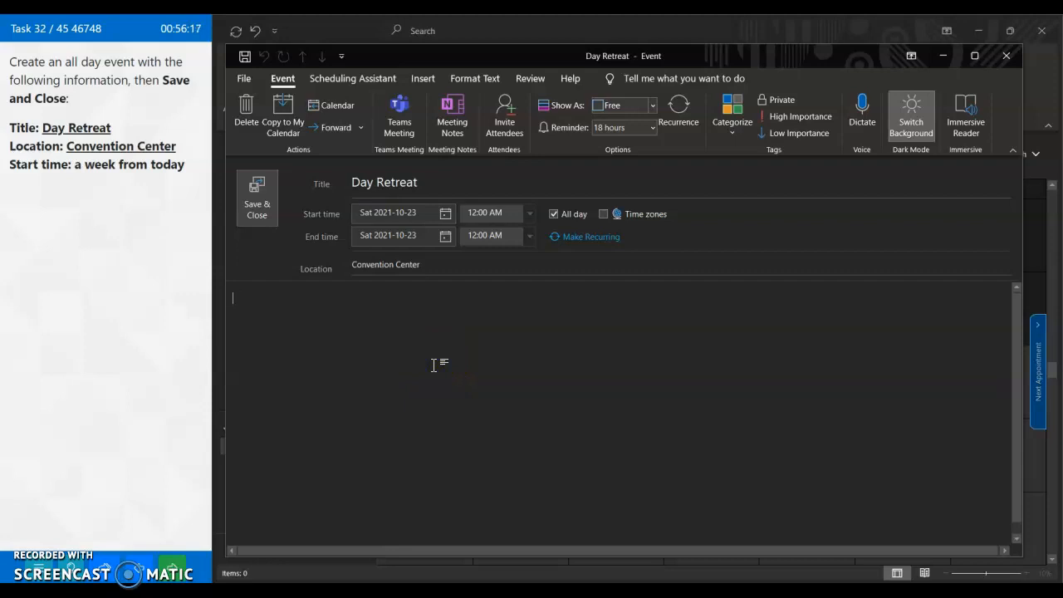
left_click(276, 225)
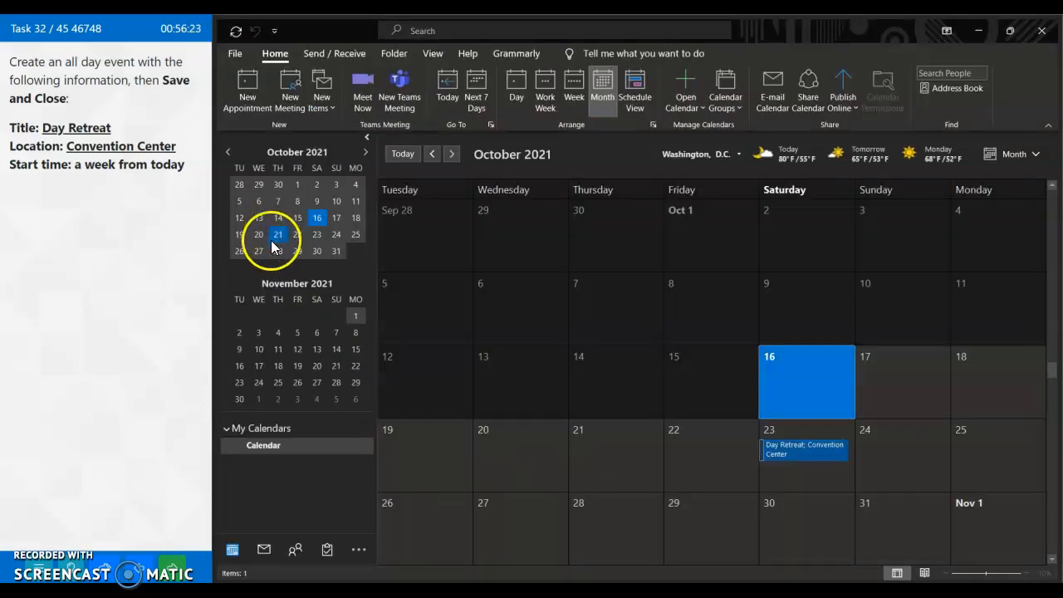
Step: Advance to the next practice task and switch to the contacts list
left_click(184, 573)
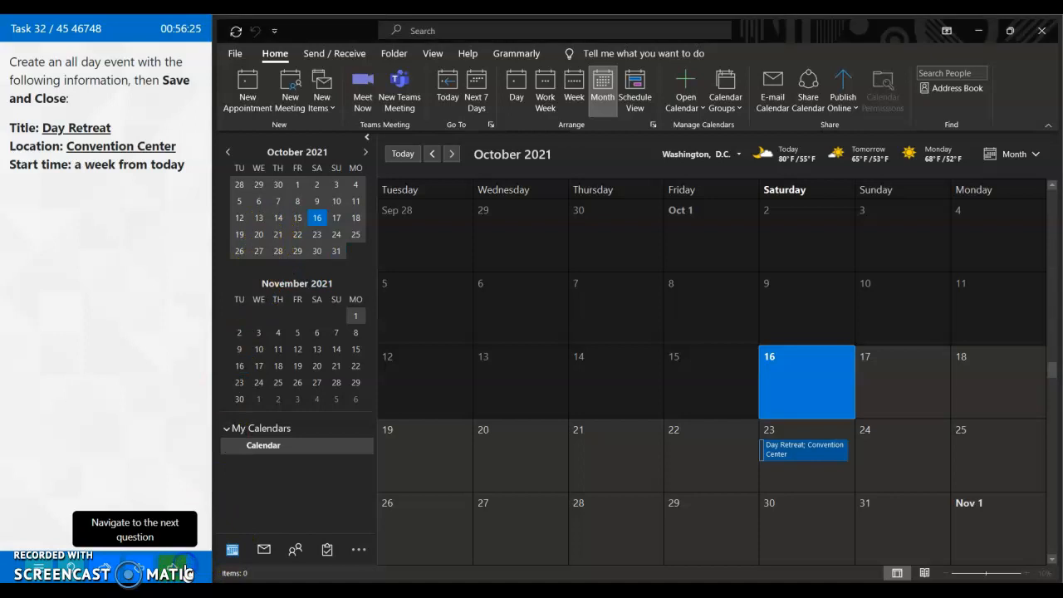
left_click(168, 333)
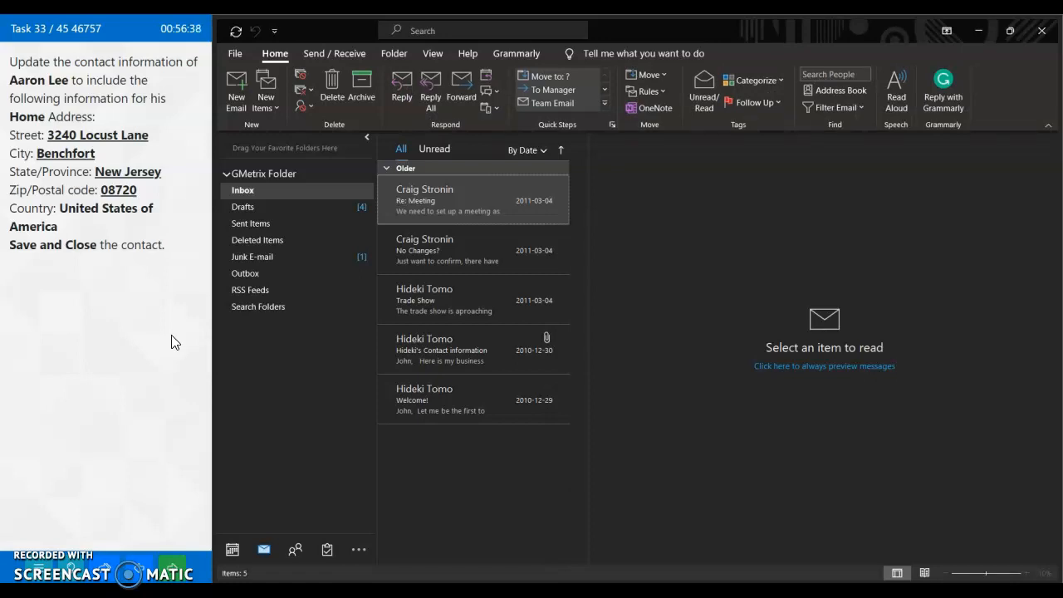
left_click(304, 548)
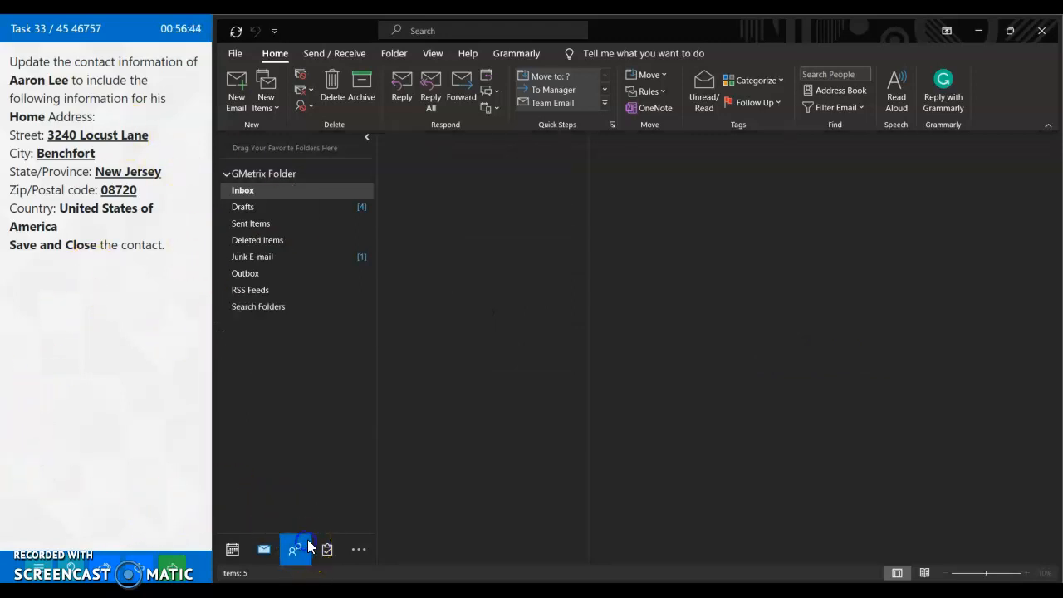
mouse_move(328, 549)
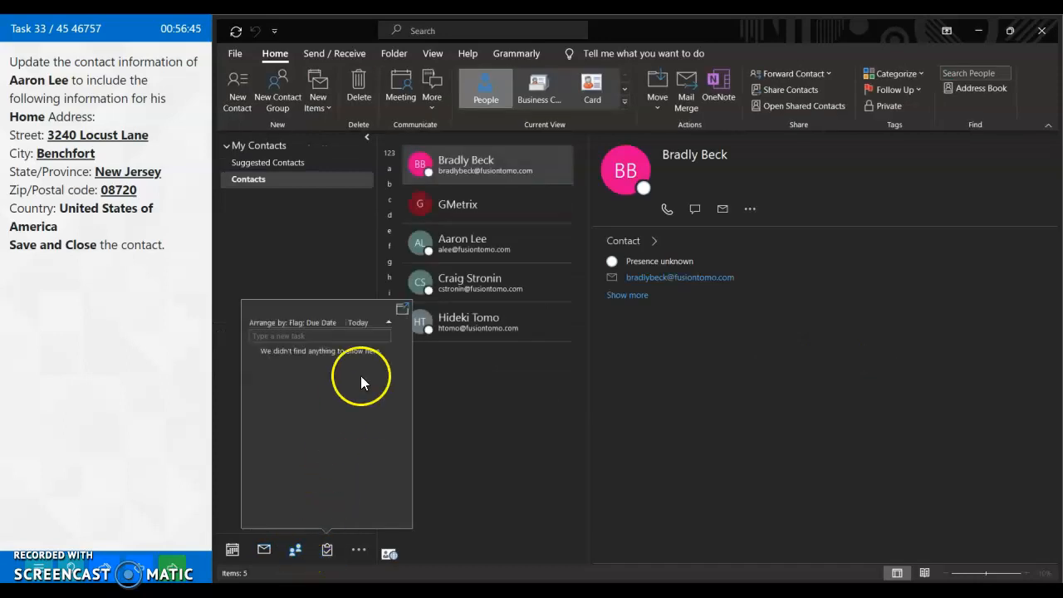
left_click(442, 235)
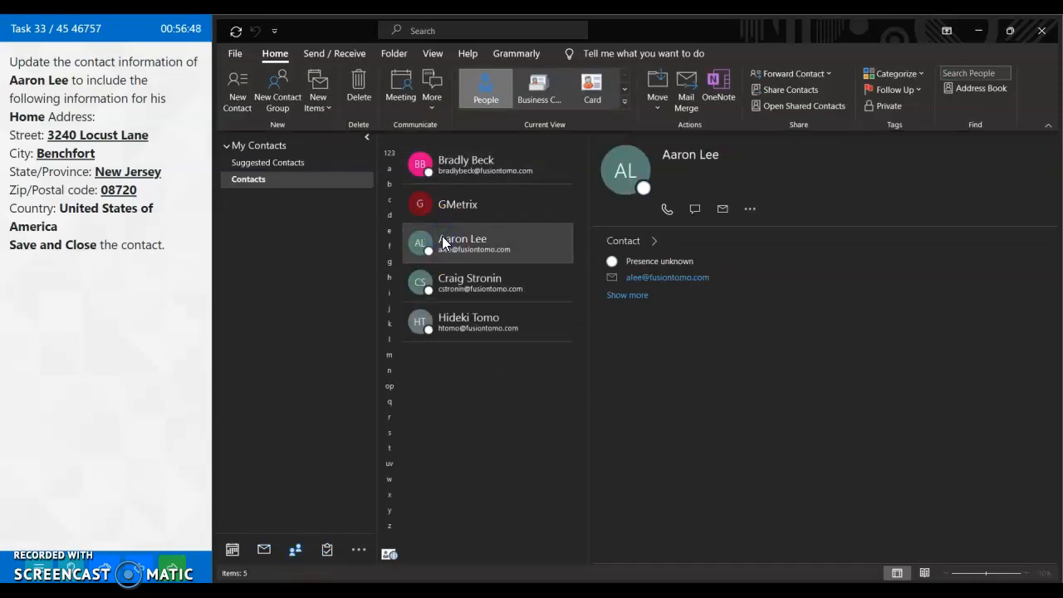
double_click(522, 241)
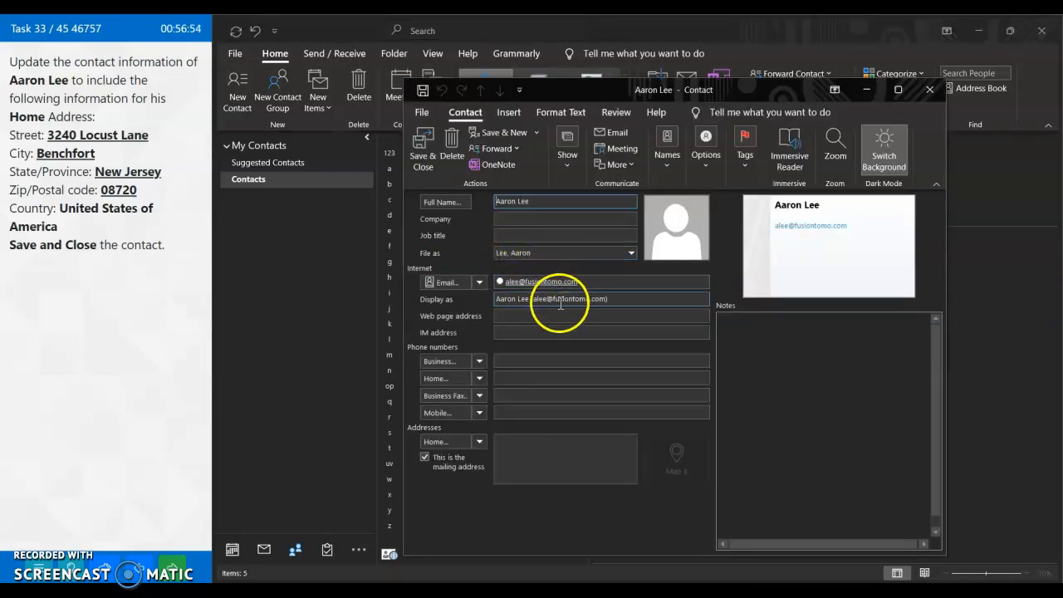
left_click(502, 378)
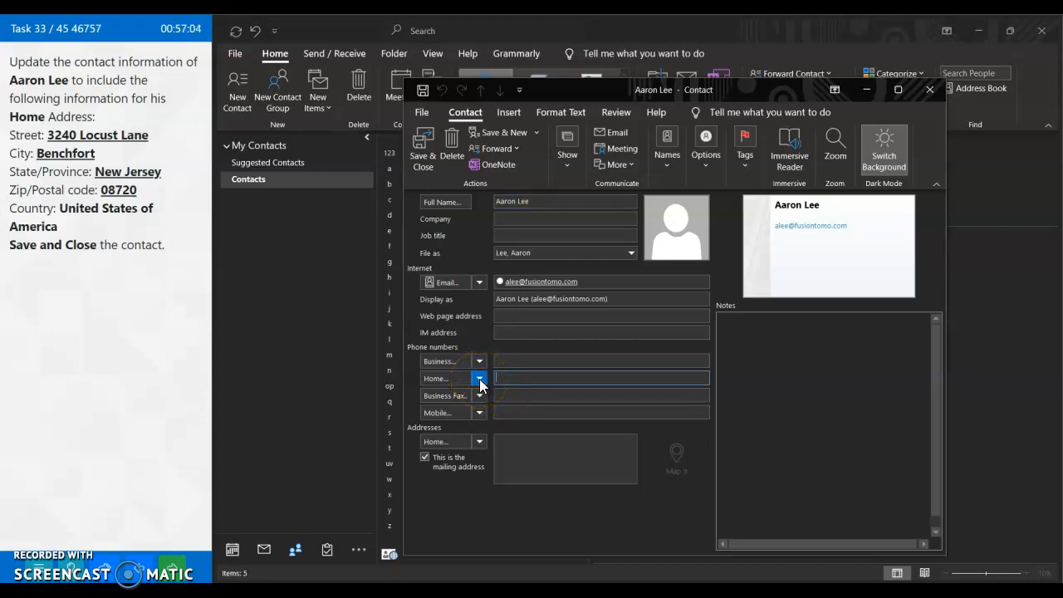
left_click(480, 379)
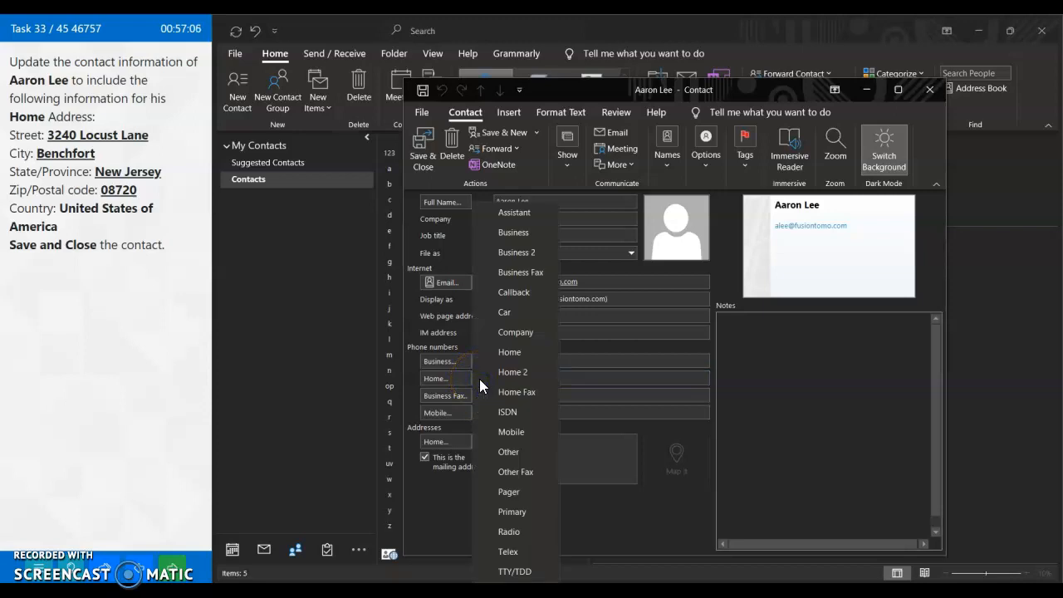
left_click(478, 354)
left_click(523, 375)
left_click(522, 373)
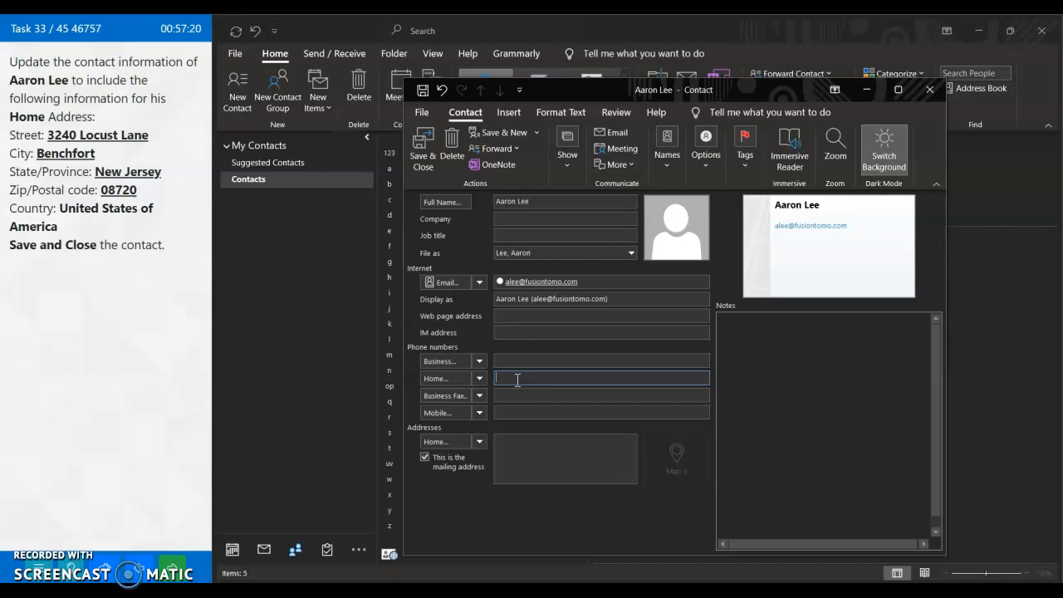
Step: Check the contact's All Fields and Details pages for home address fields, then close the contact
left_click(572, 165)
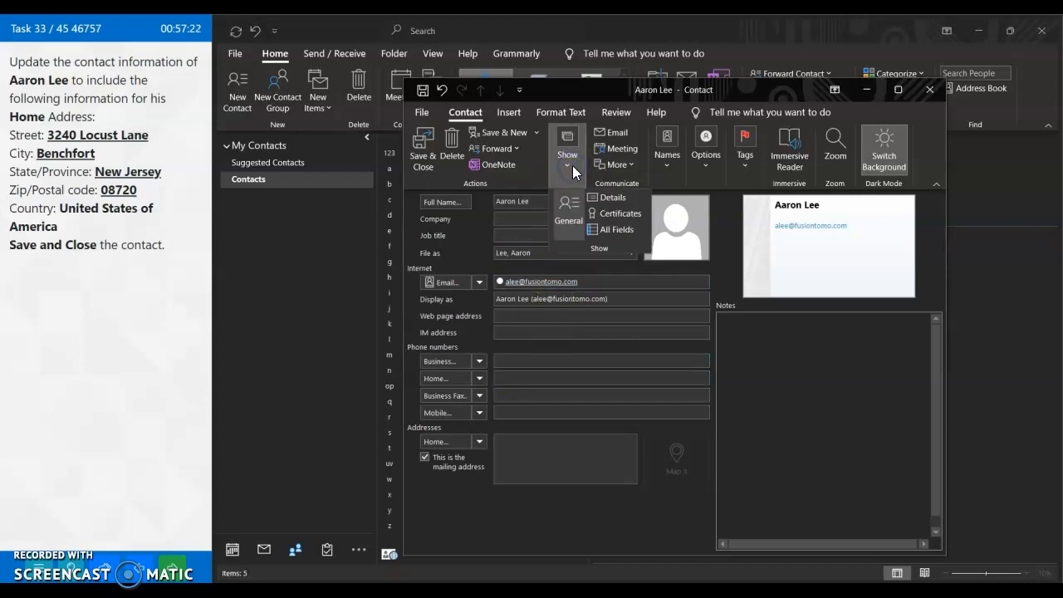
left_click(612, 228)
left_click(601, 305)
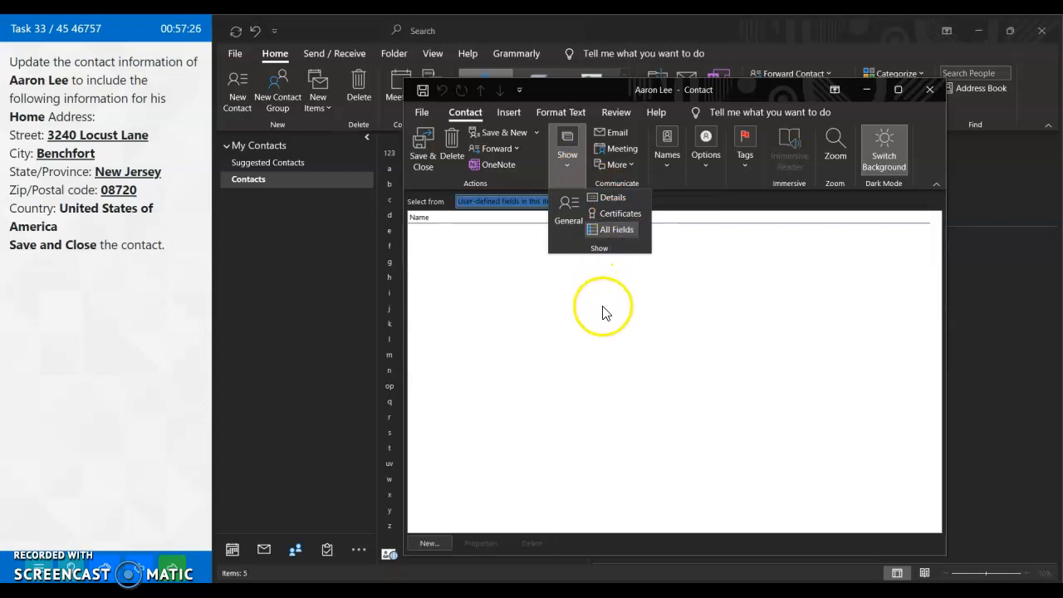
left_click(607, 316)
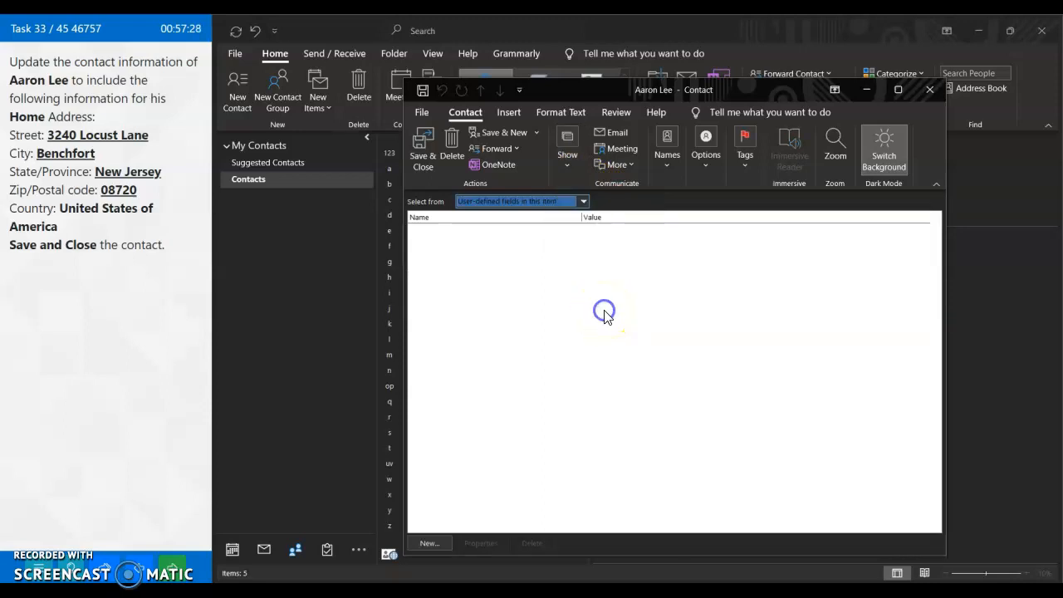
left_click(522, 219)
left_click(566, 171)
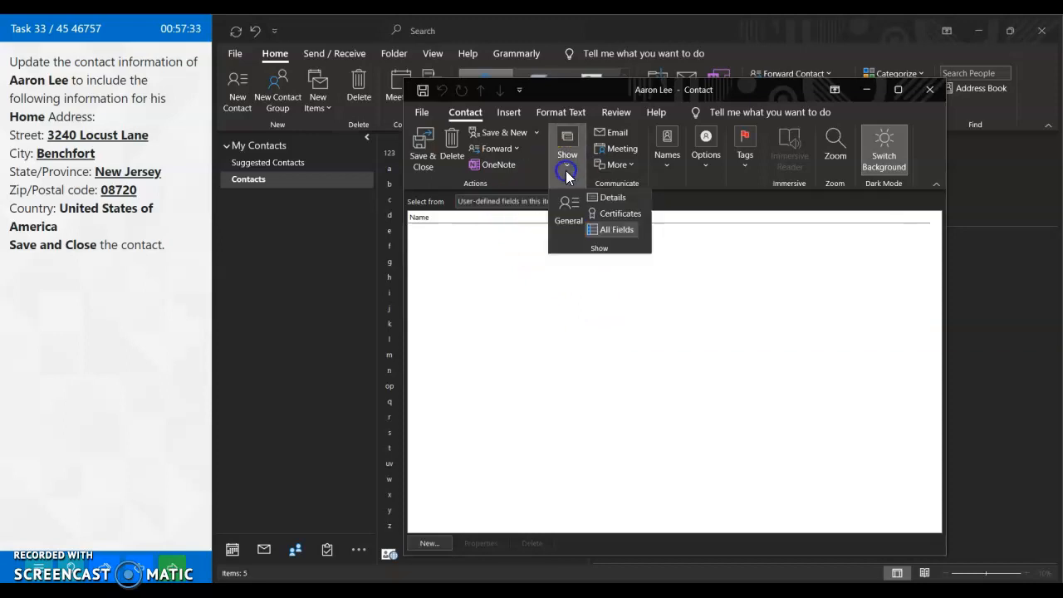
left_click(611, 194)
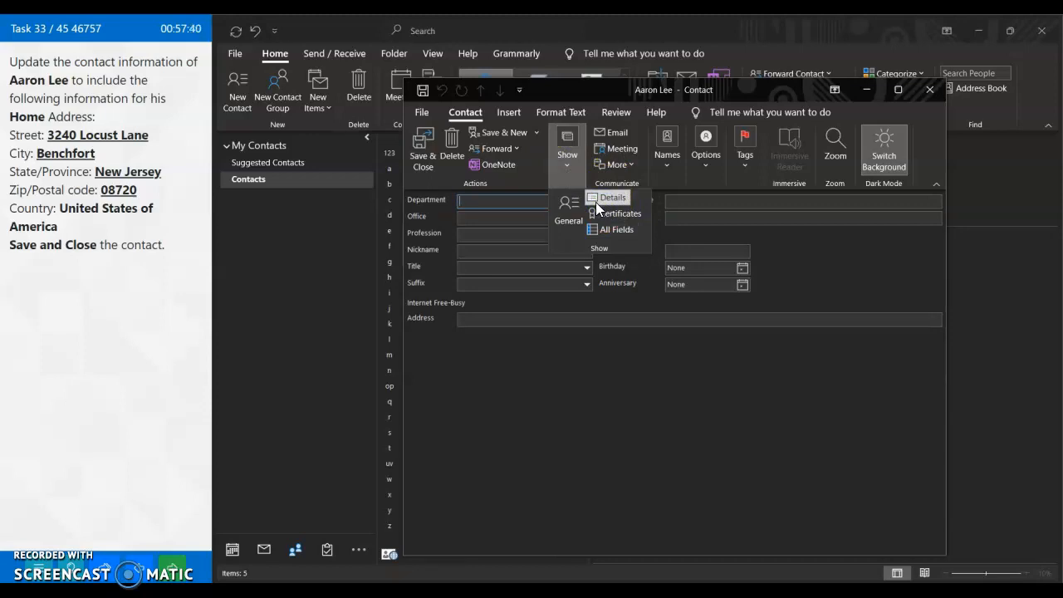
left_click(596, 202)
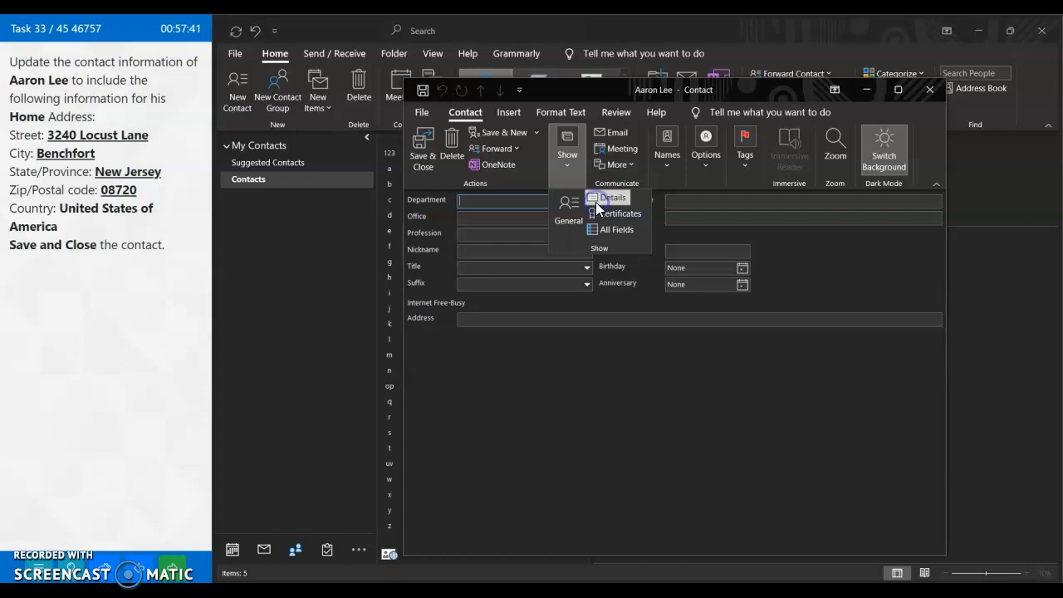
left_click(834, 234)
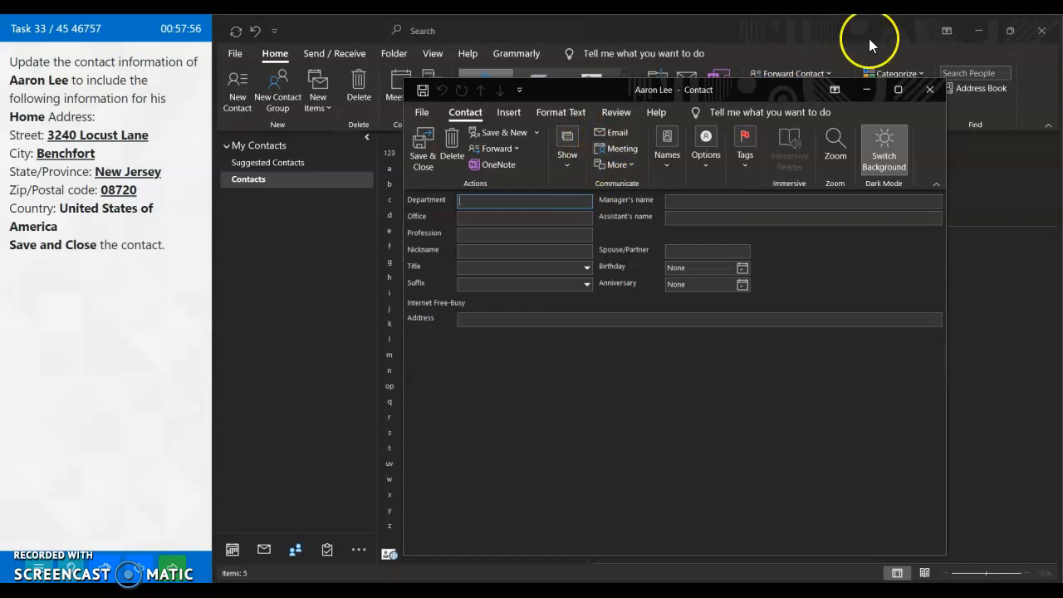
left_click(938, 90)
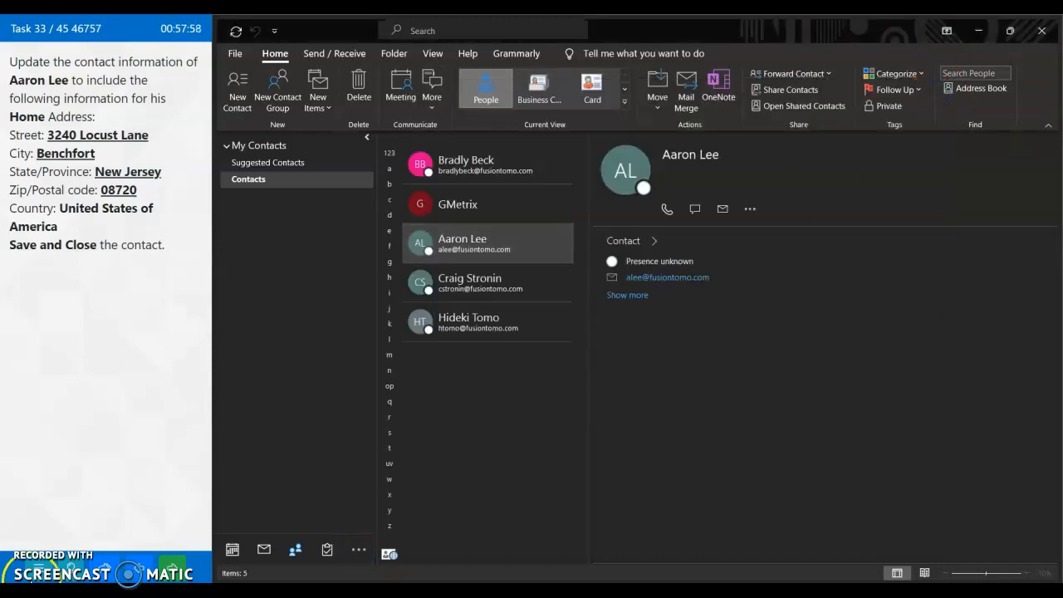
Step: Show the help for the current task and read the instructions for adding the home address
left_click(71, 564)
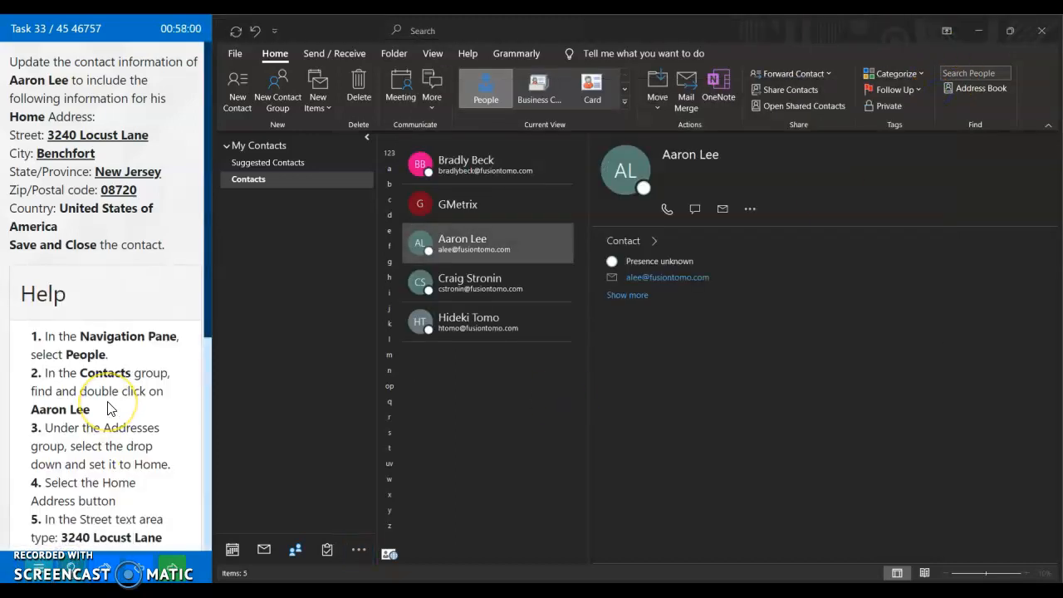
scroll(109, 406, "down", 1)
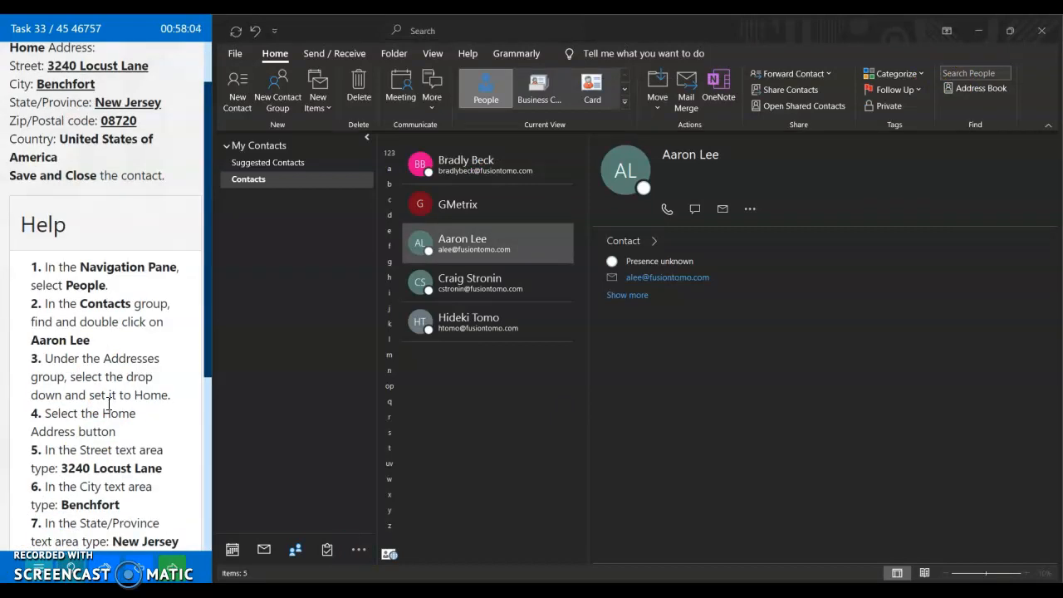
scroll(109, 405, "down", 1)
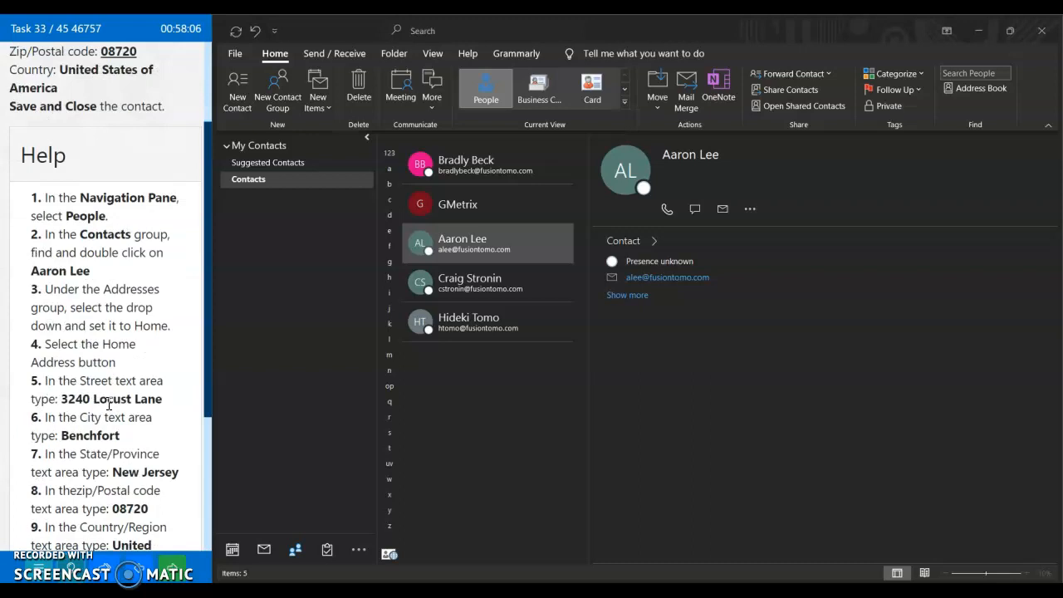
scroll(109, 404, "down", 1)
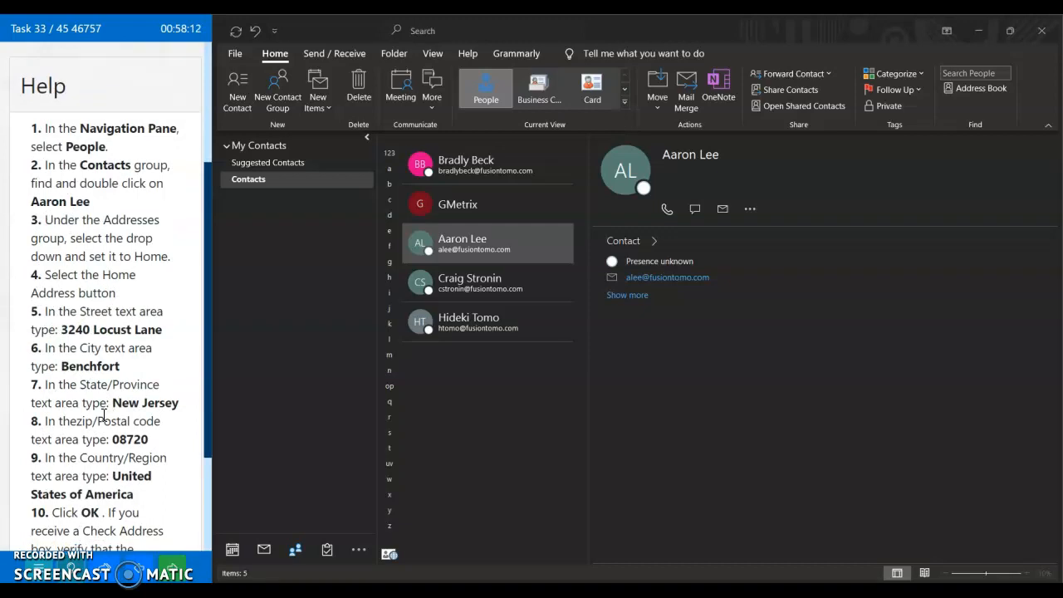
Step: Open the contact named in the task help and select its empty address box with the address type left at Home
left_click(512, 234)
left_click(512, 233)
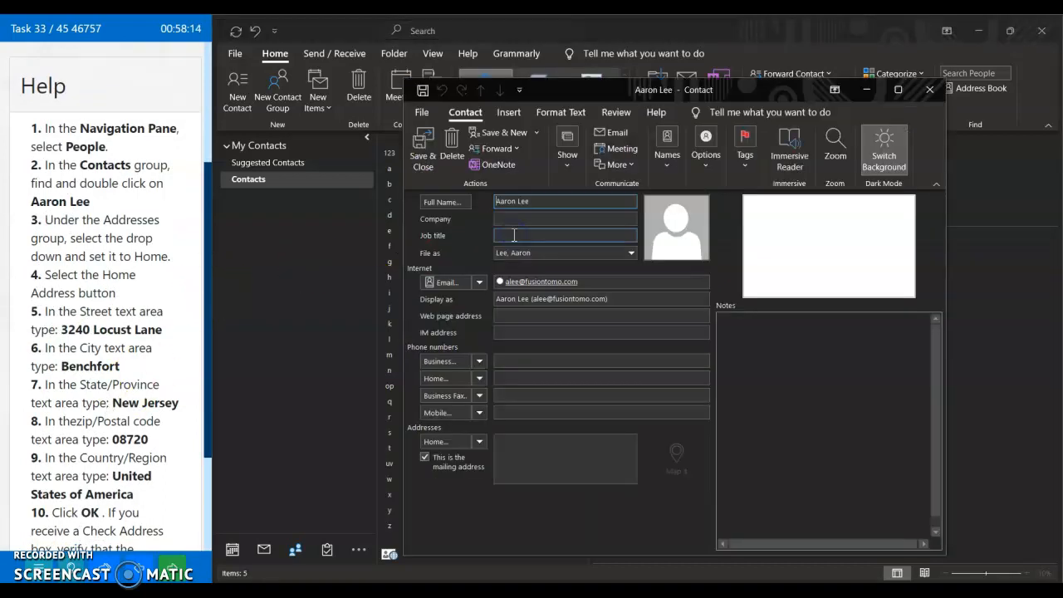
left_click(481, 439)
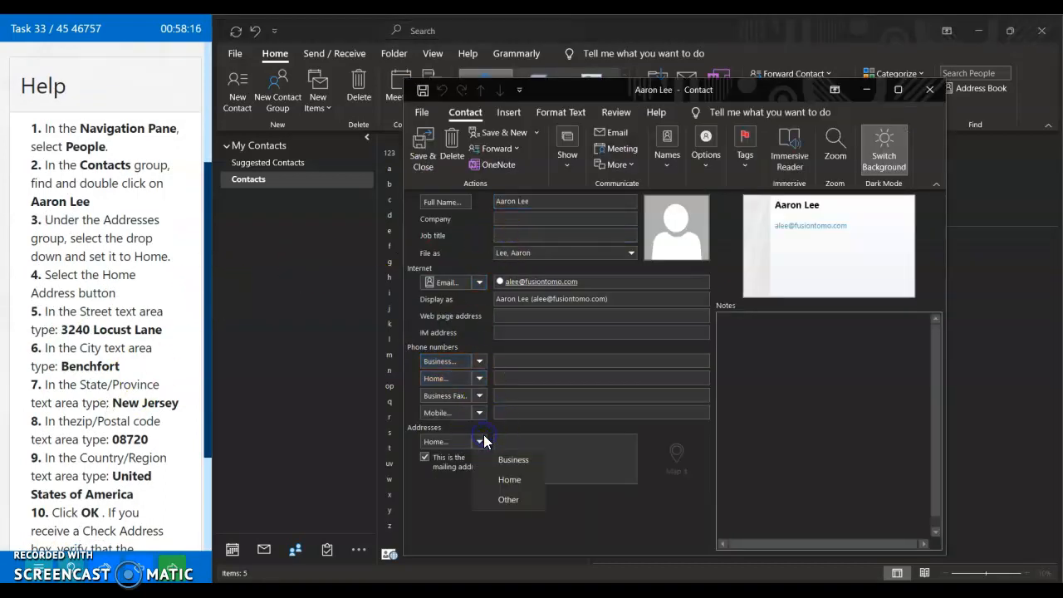
left_click(481, 439)
left_click(434, 444)
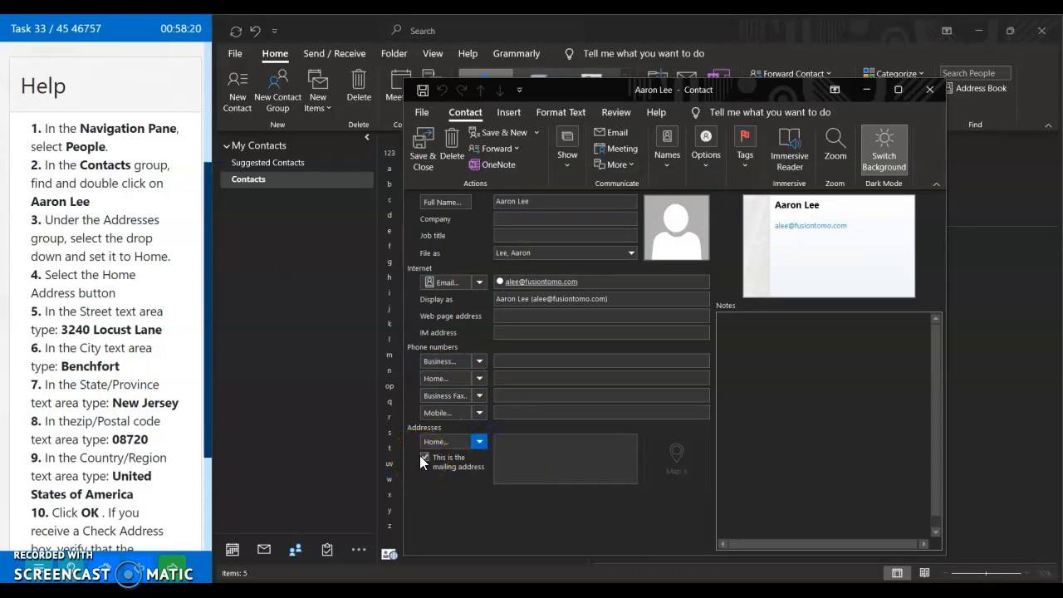
left_click(474, 461)
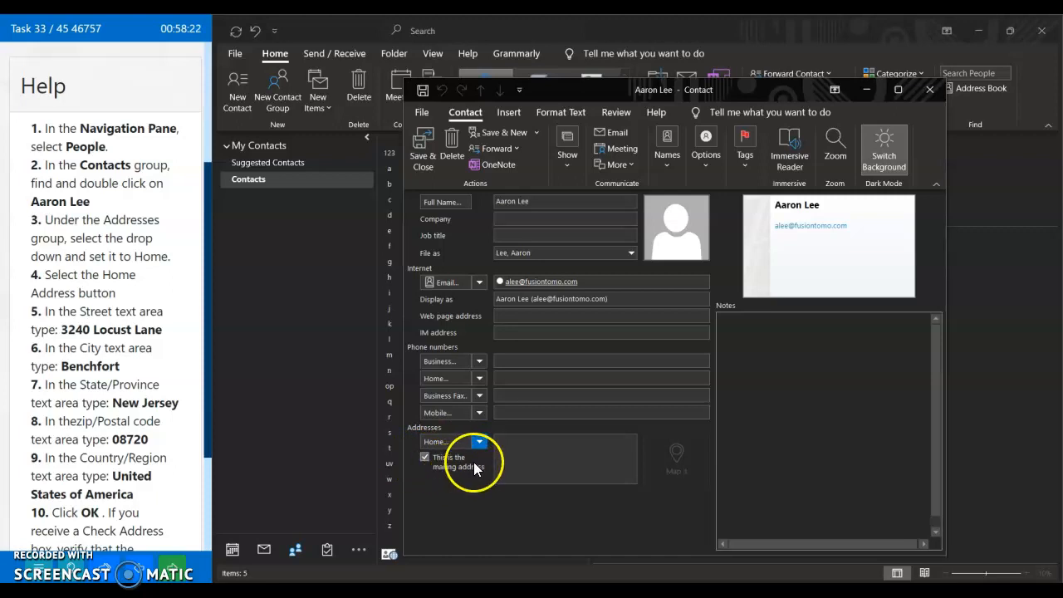
left_click(505, 449)
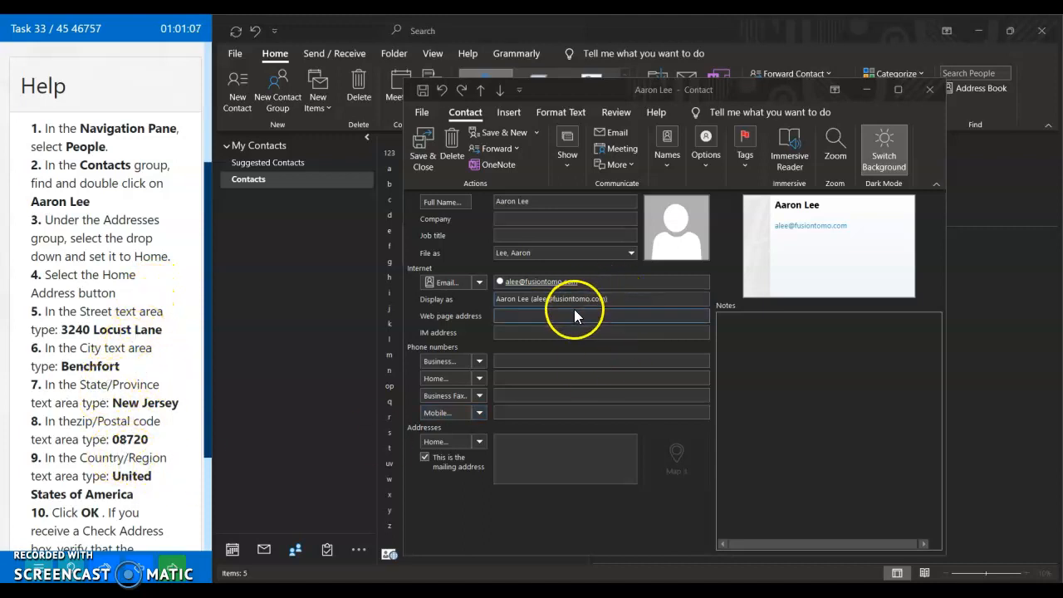
Step: Show the contact's All Fields page, filter it to Address fields and look through the list
left_click(566, 166)
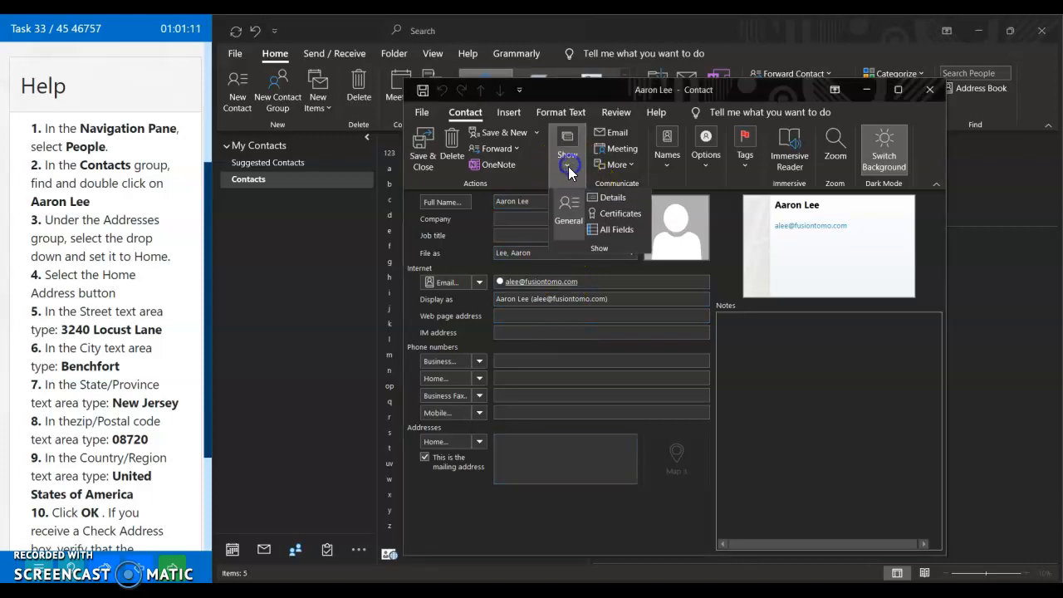
left_click(596, 231)
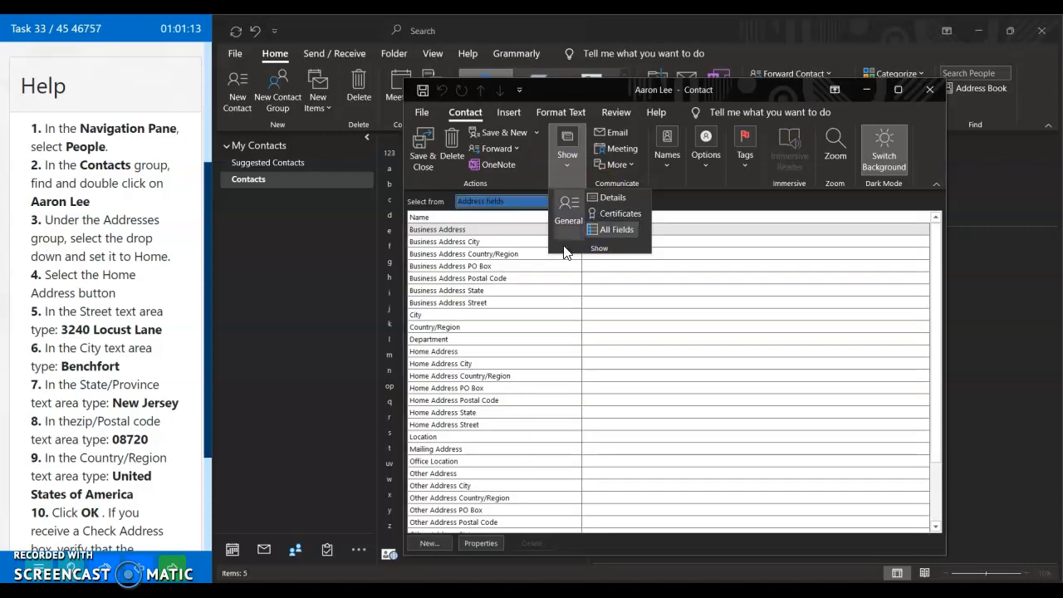
left_click(584, 201)
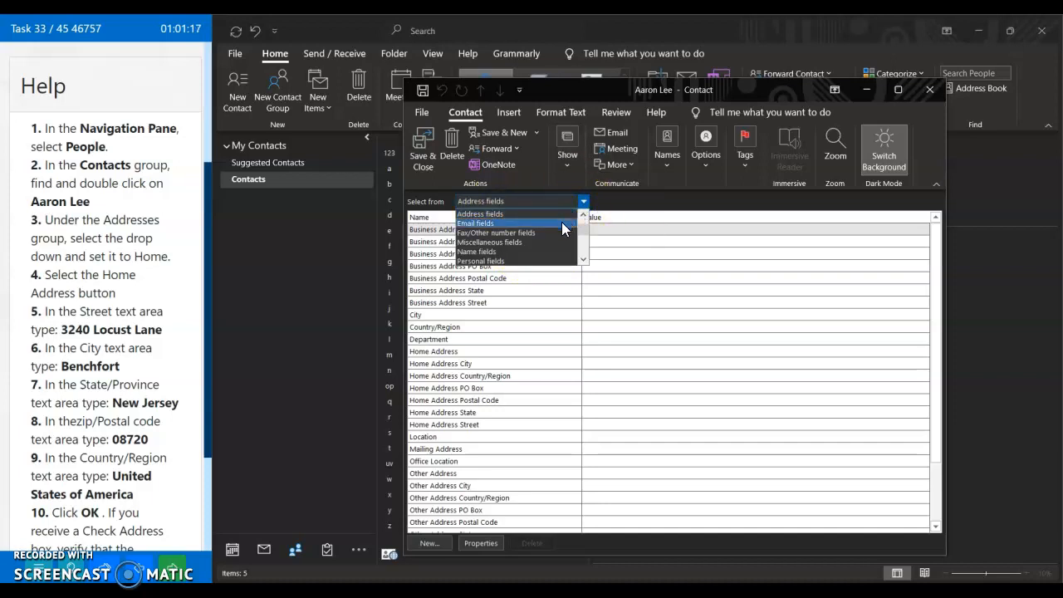
left_click(550, 213)
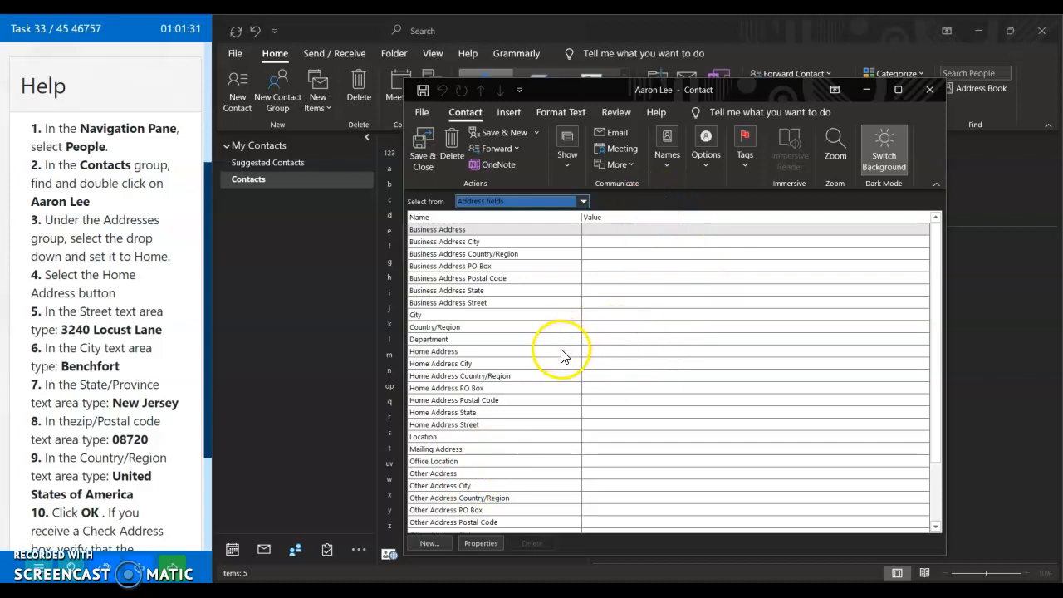
scroll(535, 391, "down", 2)
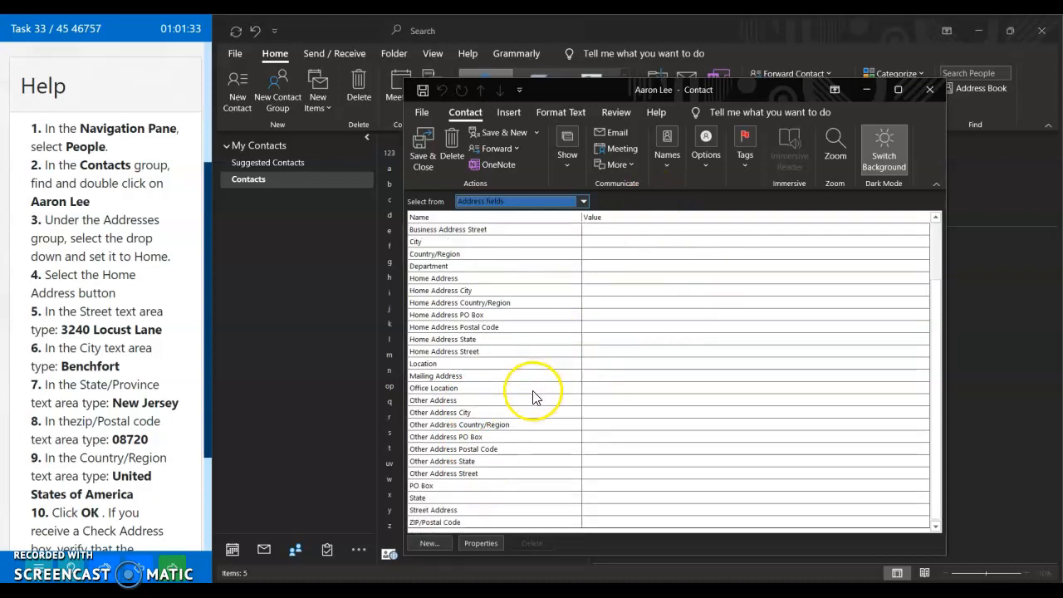
Step: Try to edit values in the address field rows, including Street Address, State, PO Box, Business Address PO Box and Home Address Street
left_click(634, 508)
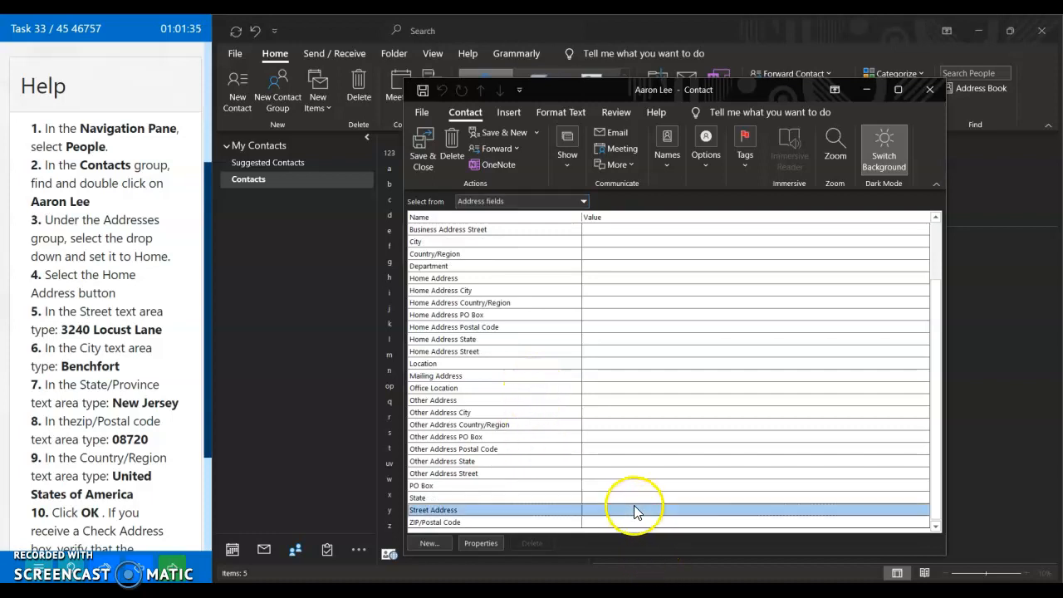
left_click(591, 498)
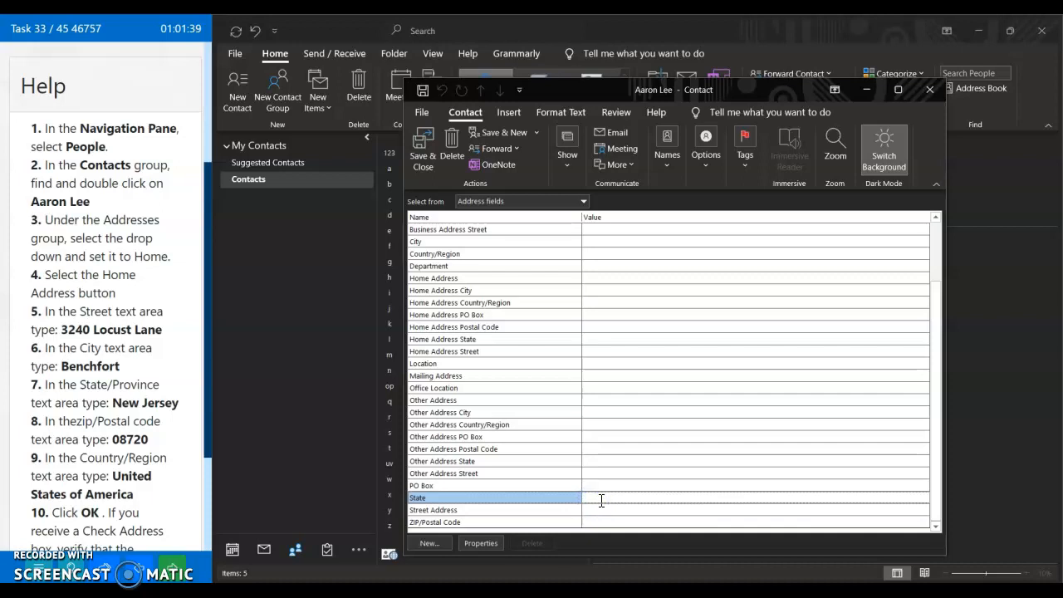
left_click(598, 510)
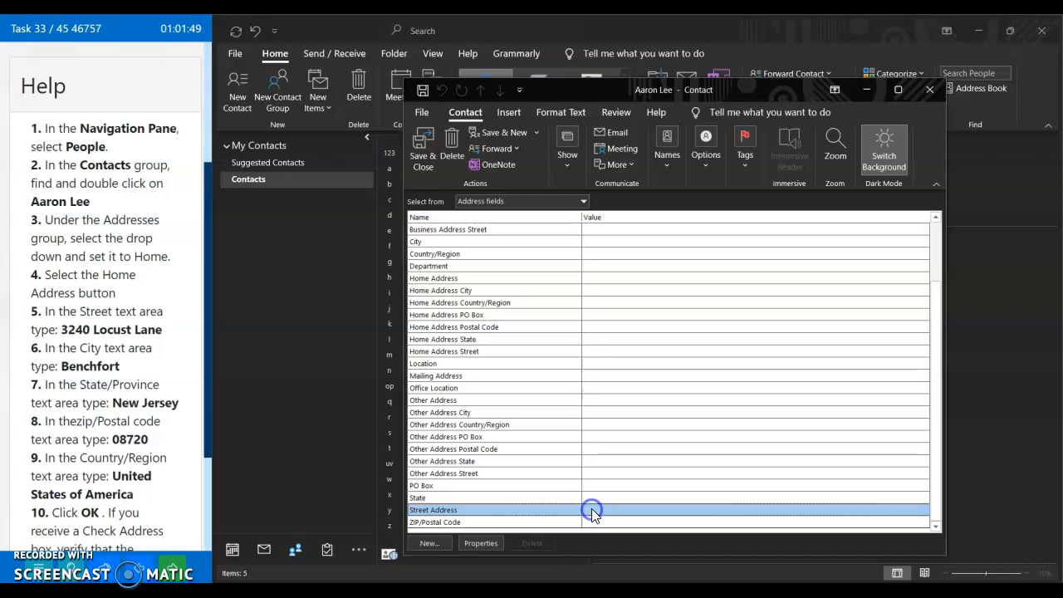
left_click(607, 483)
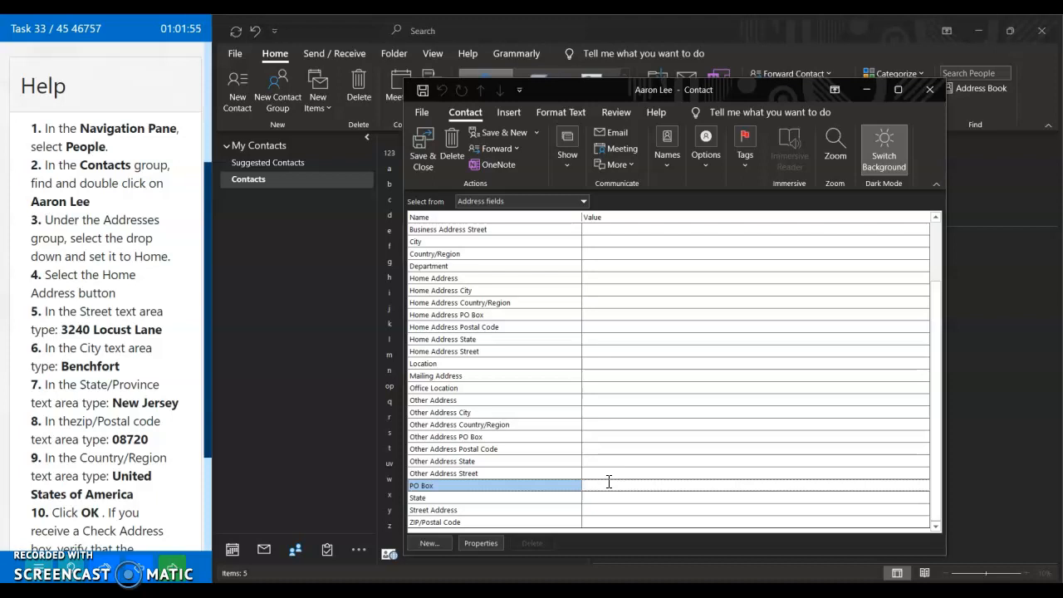
left_click(601, 492)
left_click(594, 498)
scroll(599, 460, "up", 1)
scroll(599, 465, "up", 1)
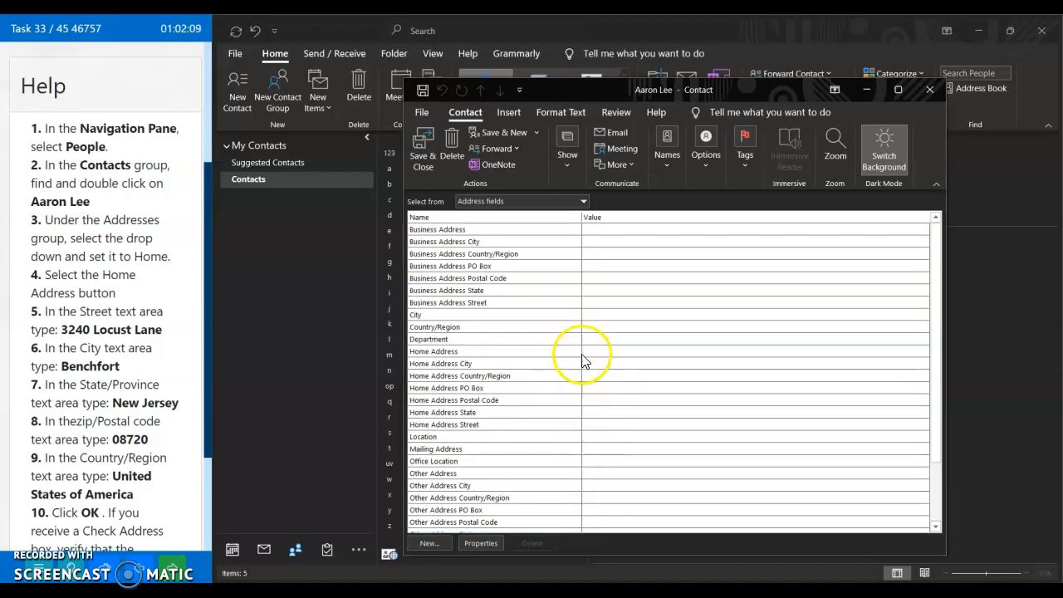
left_click(591, 266)
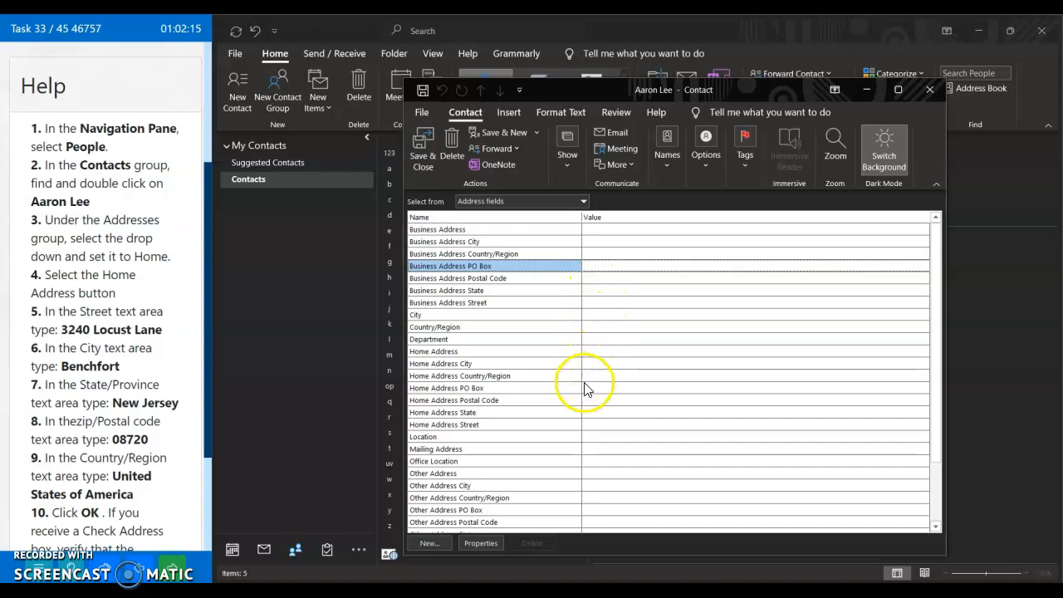
left_click_drag(587, 375, 590, 419)
Step: Return to the contact's General page and enter the street line from the help, labelled Street, in the Home address box
left_click(573, 162)
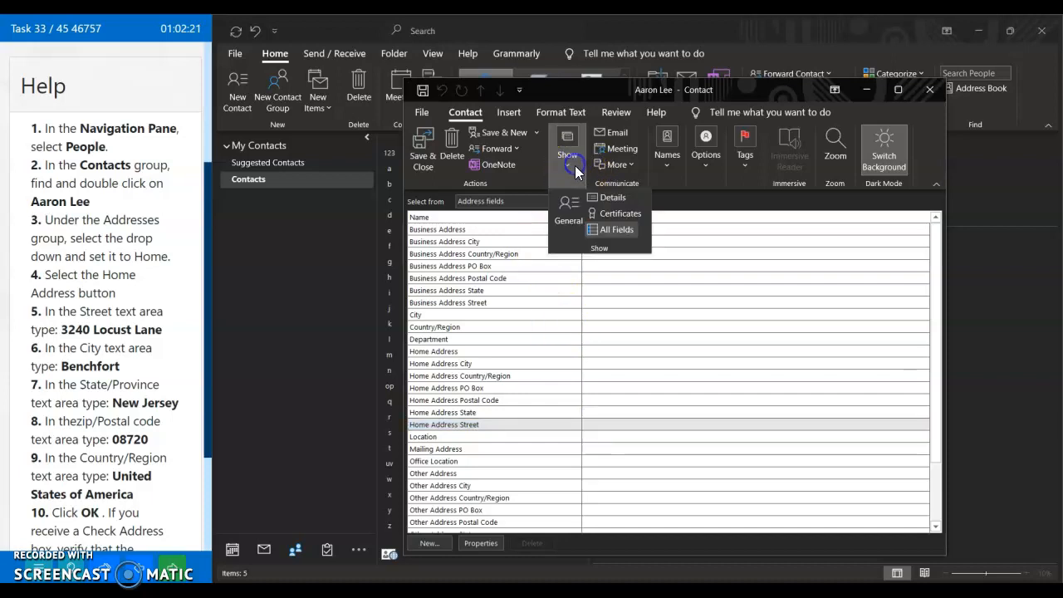
left_click(561, 221)
left_click(505, 443)
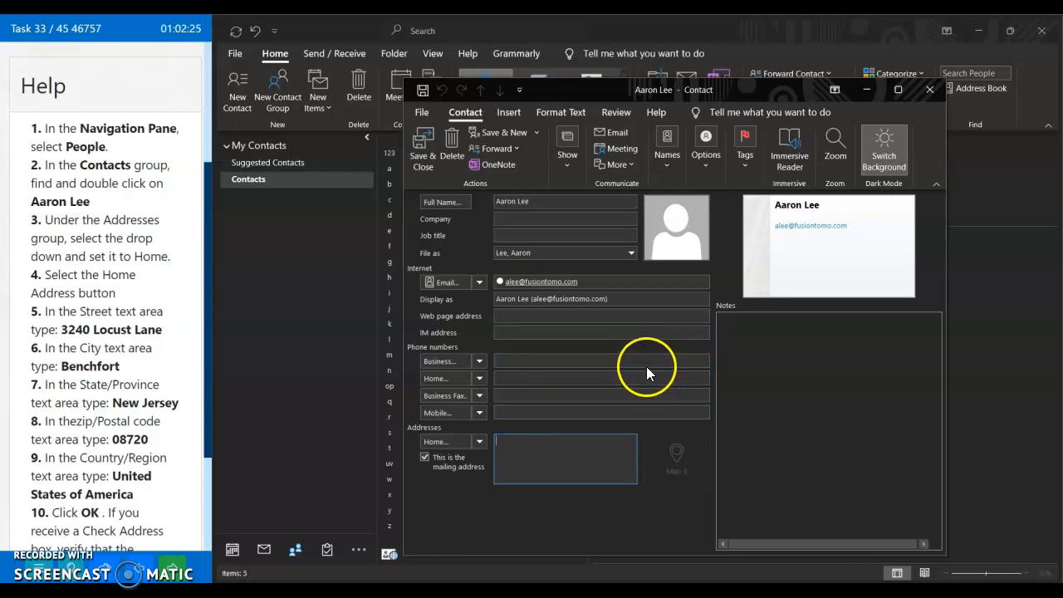
left_click(587, 441)
type("3tre")
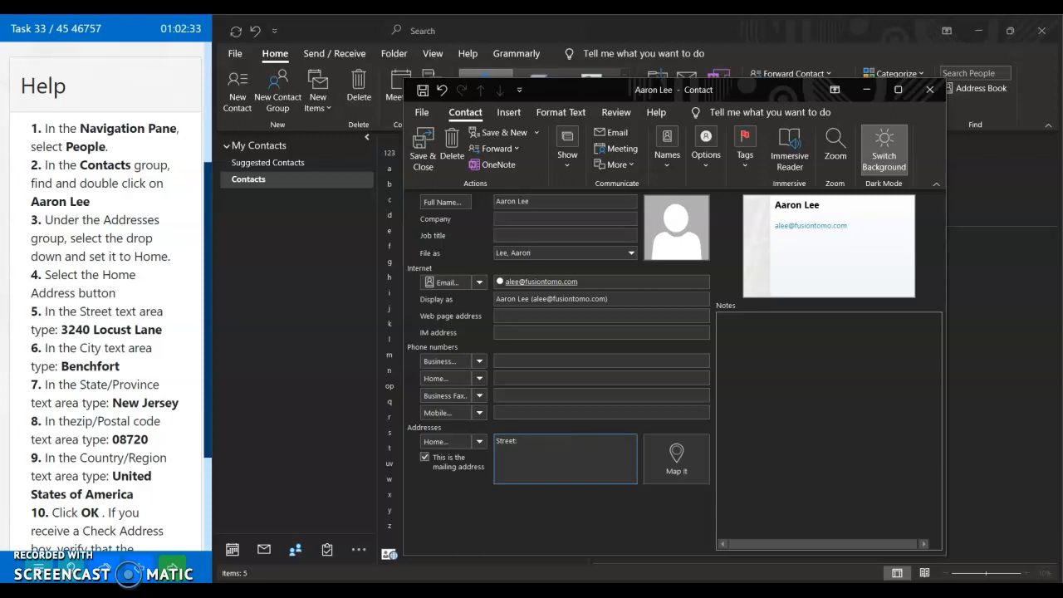
type("et: 3240 Locust")
key("BackSpace")
key("BackSpace")
type("st")
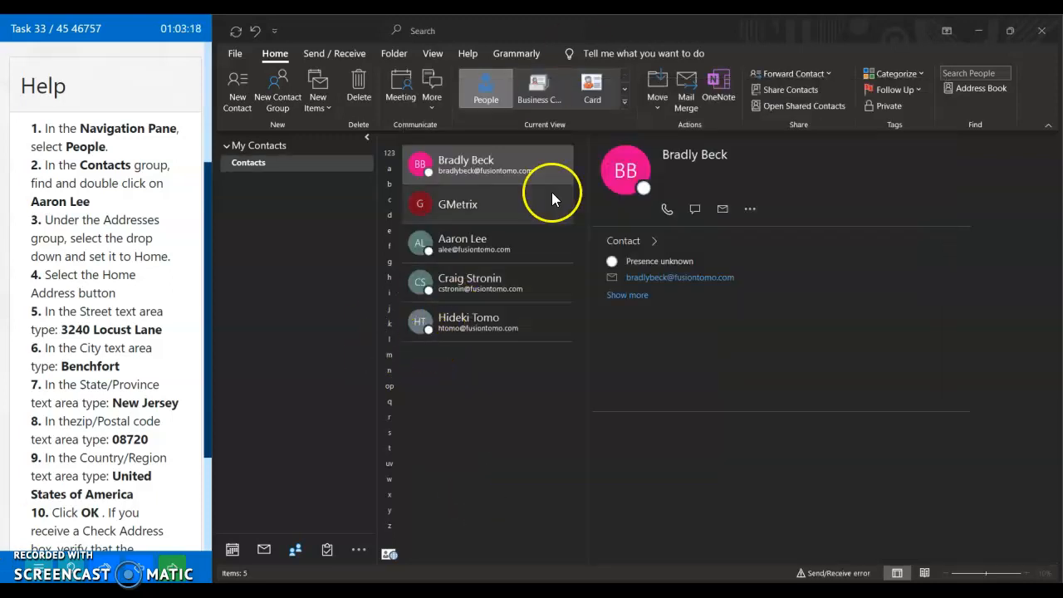
Step: Reopen the contact named in the help, set its address type to Home and select the empty address box
double_click(529, 236)
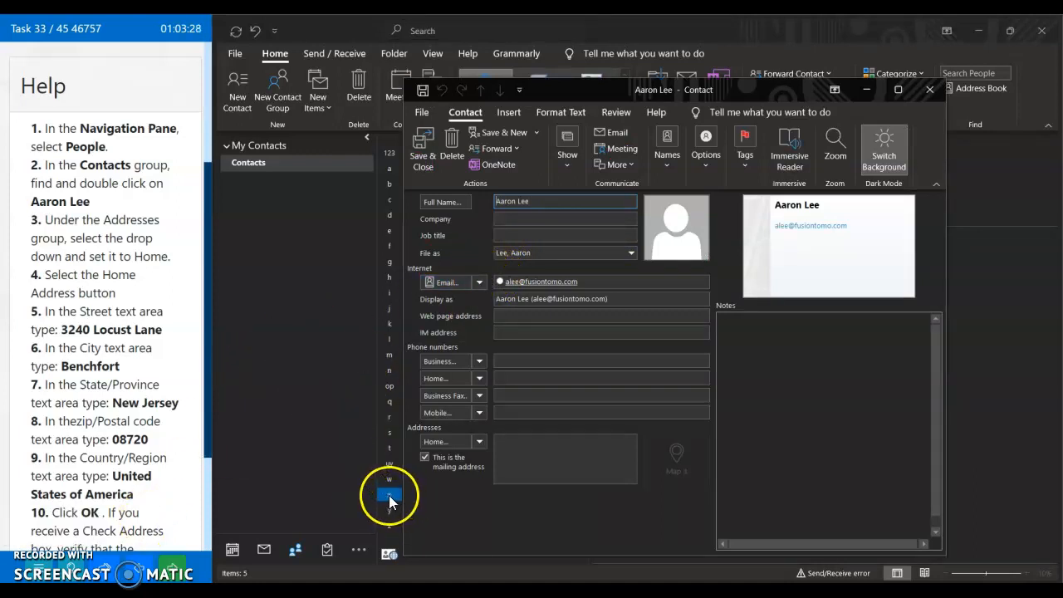
left_click(565, 164)
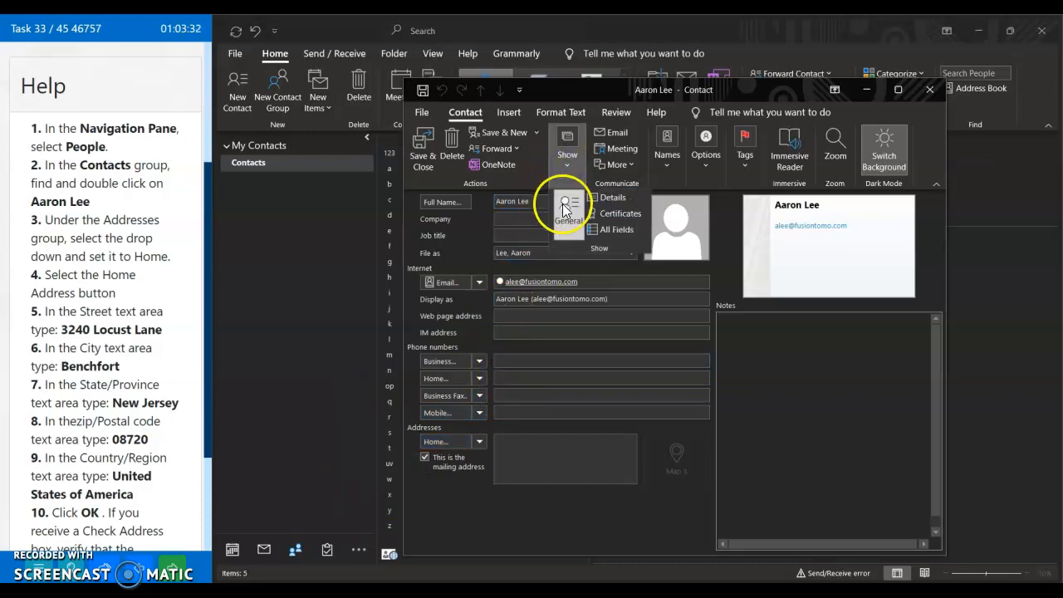
left_click(479, 444)
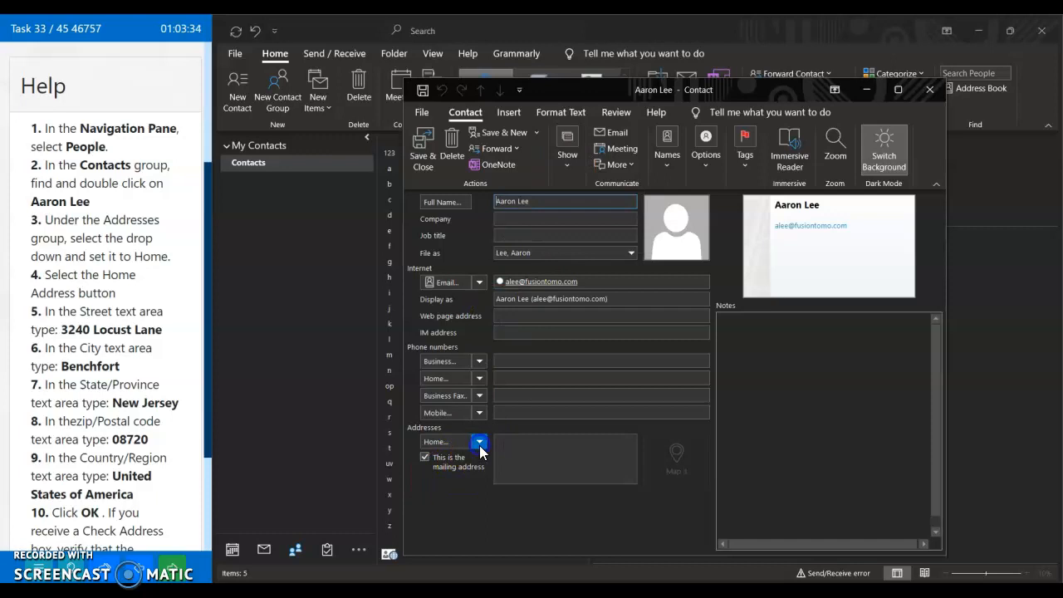
left_click(480, 443)
left_click(506, 480)
left_click(512, 467)
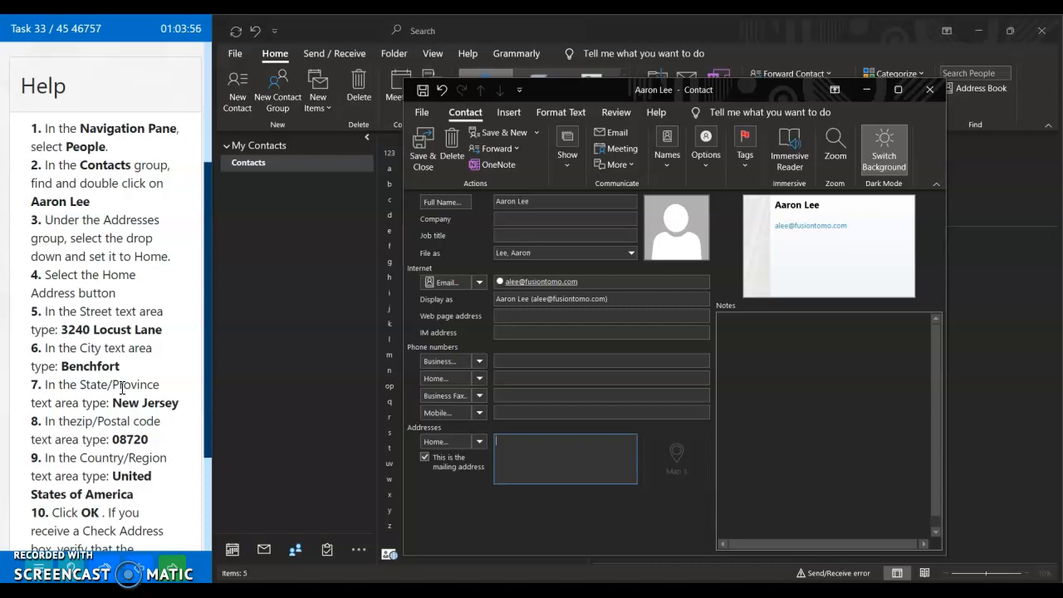
left_click(130, 382)
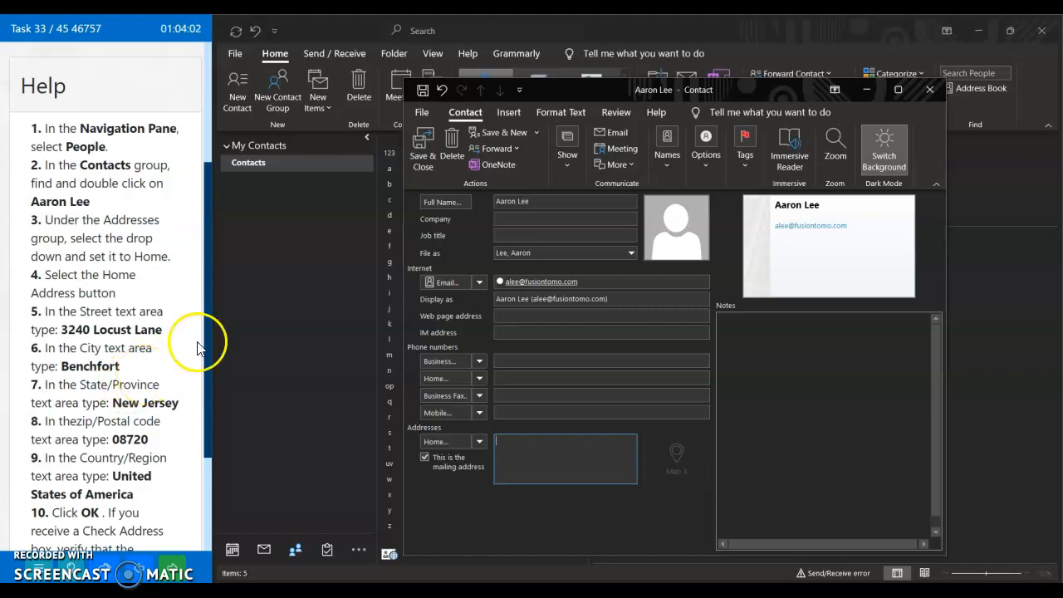
left_click(899, 89)
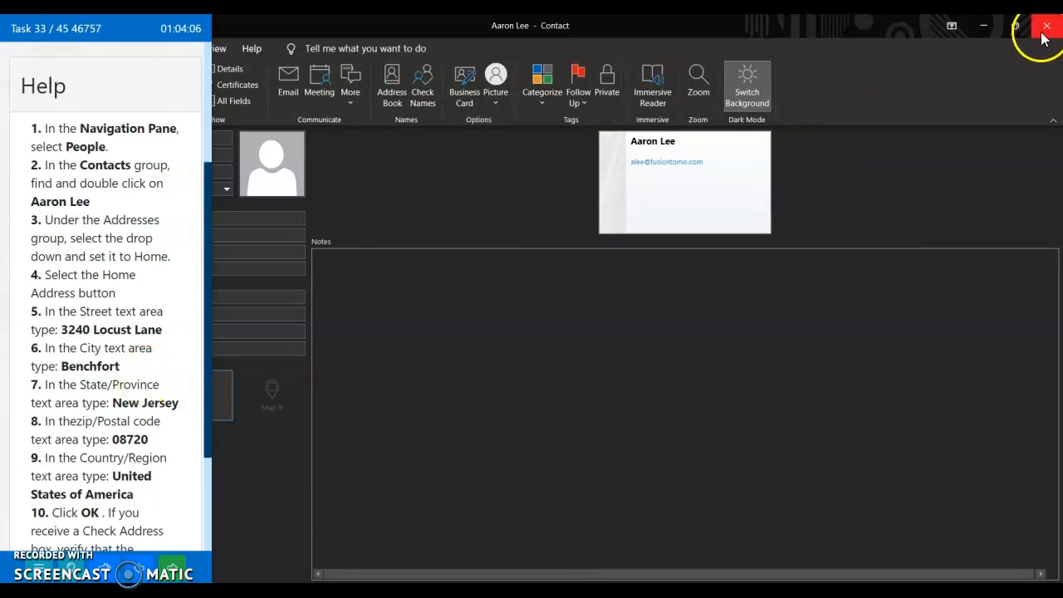
left_click(1014, 26)
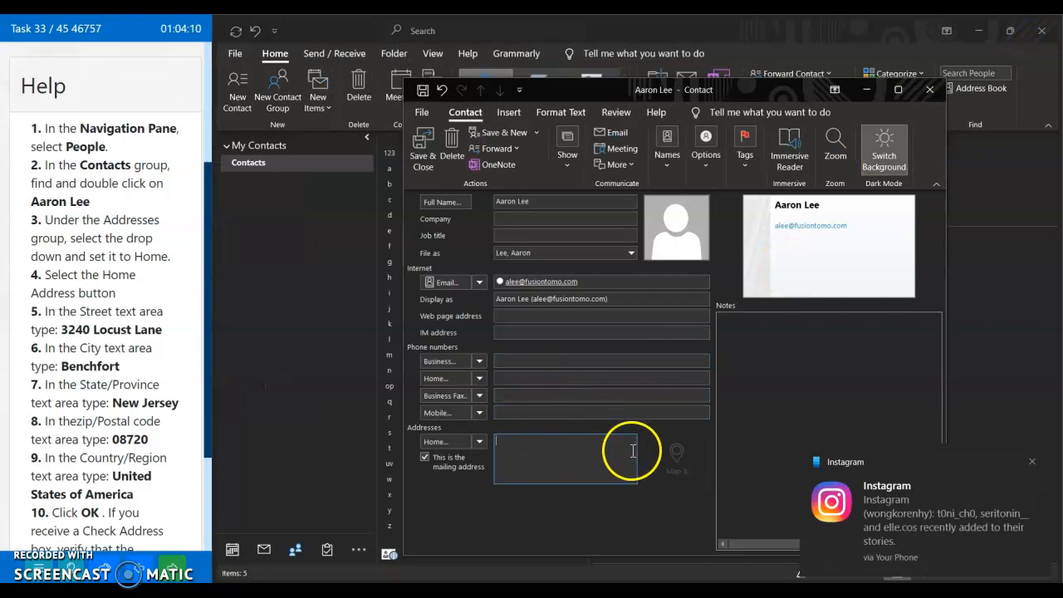
left_click(1035, 462)
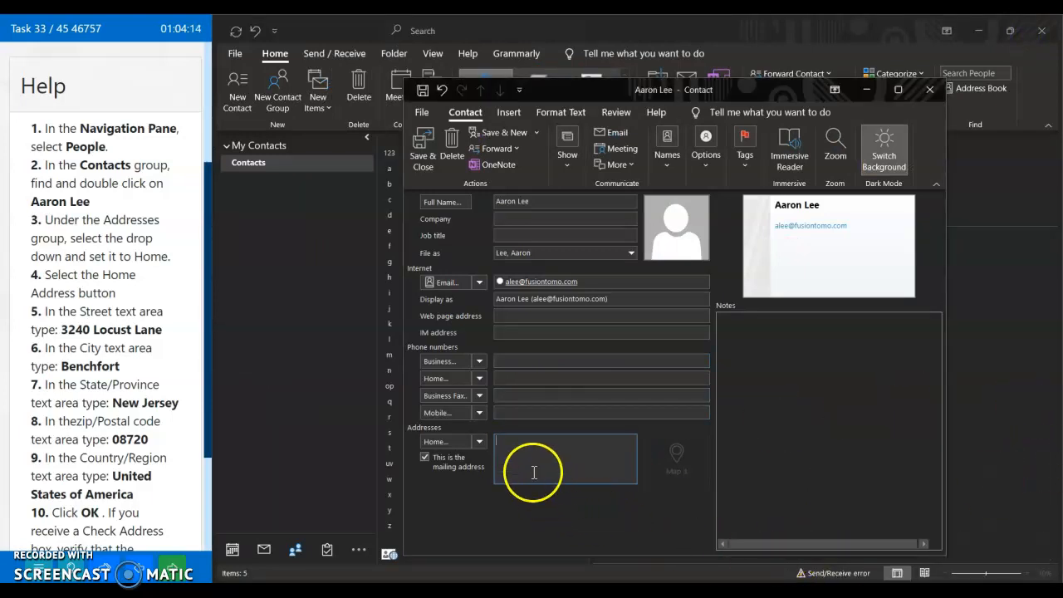
Step: Check the contact's Details page for home address fields
left_click(562, 168)
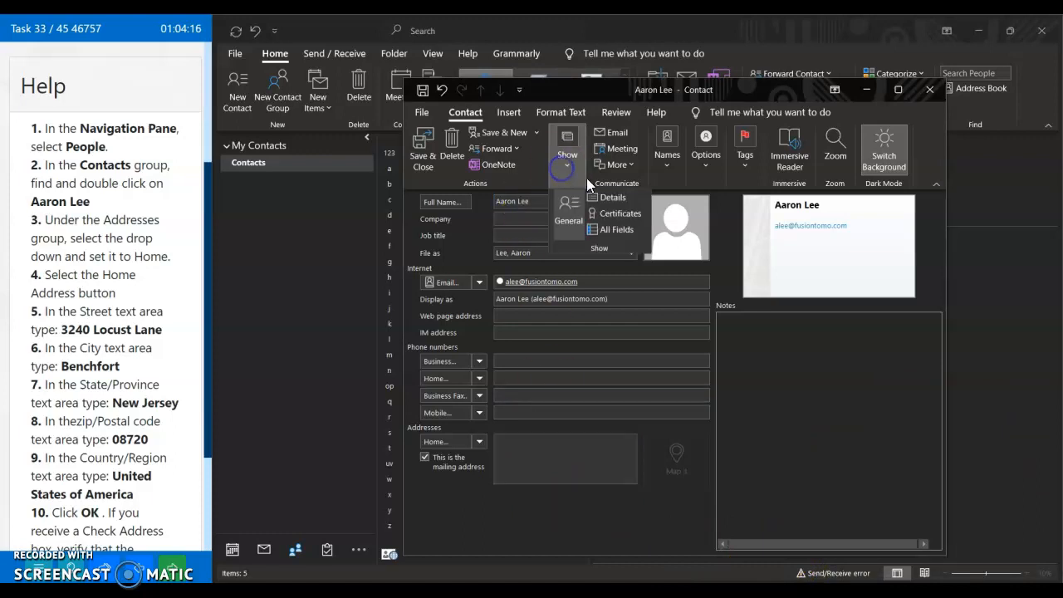
left_click(621, 205)
left_click(602, 315)
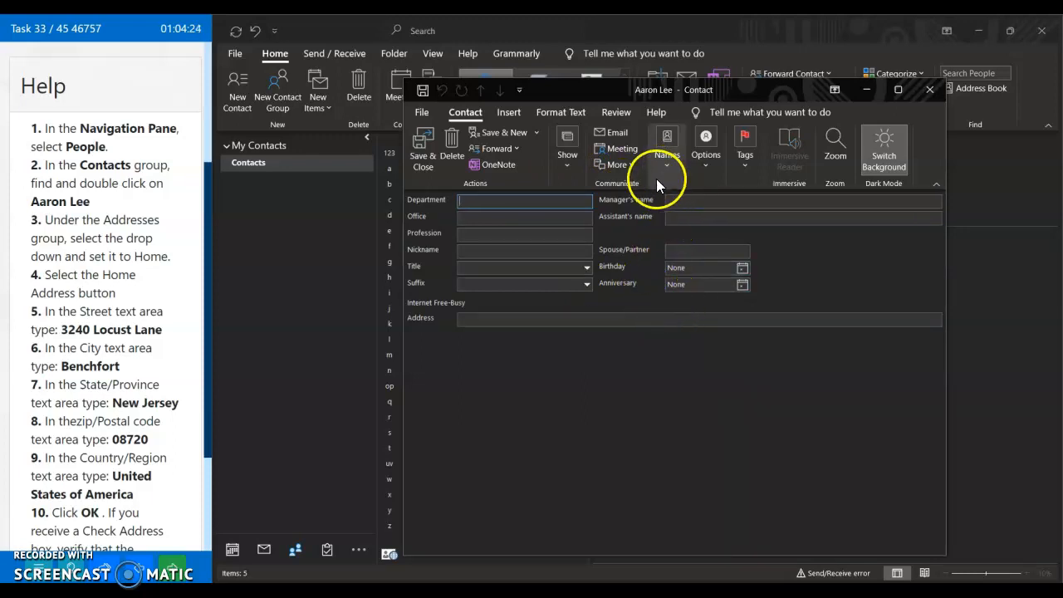
Step: Switch the contact to the All Fields page and list its Address fields
left_click(573, 162)
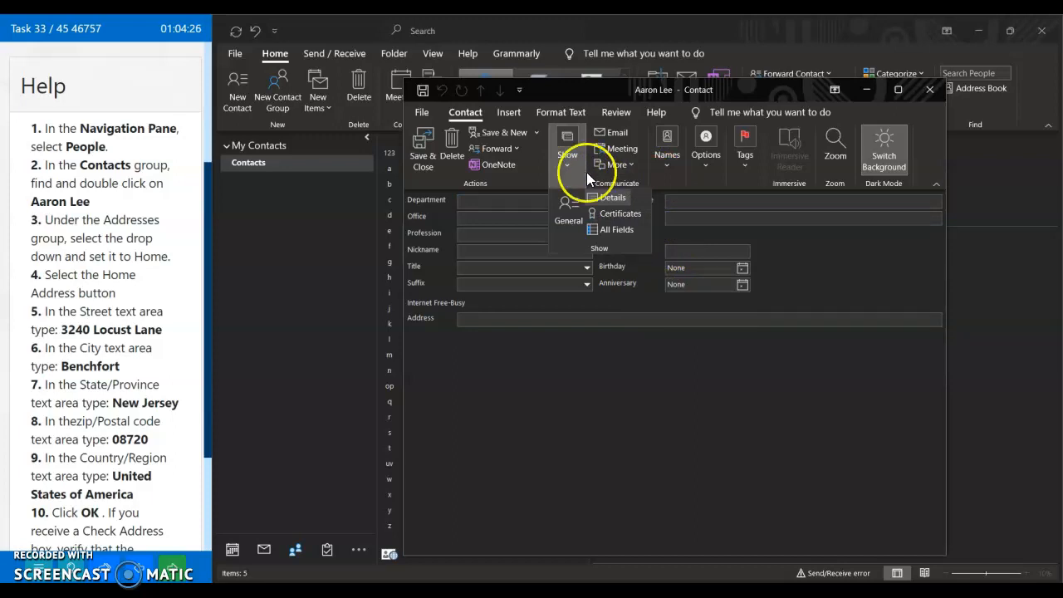
left_click(615, 229)
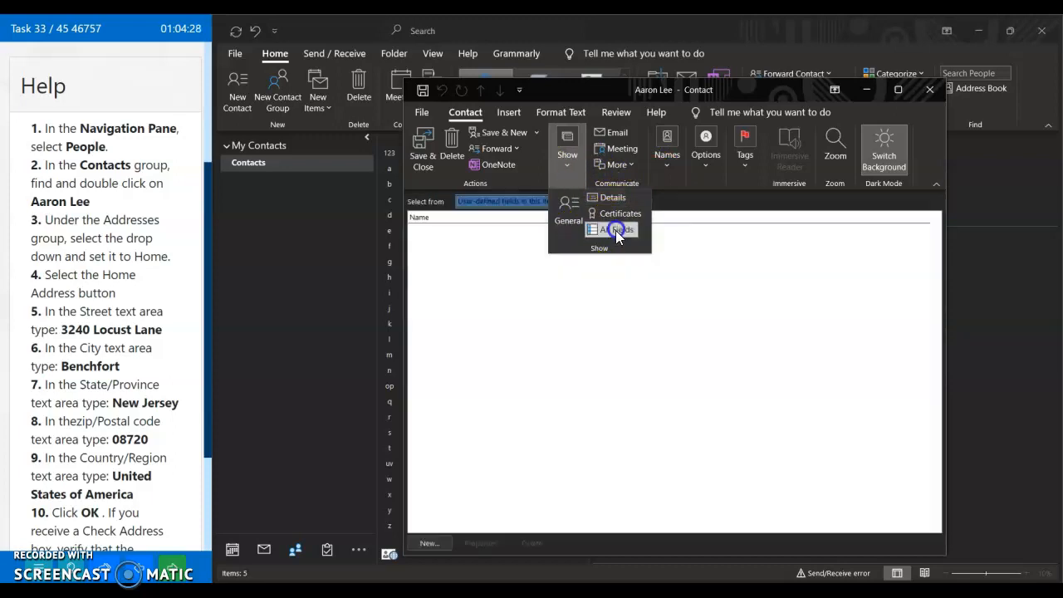
left_click(487, 218)
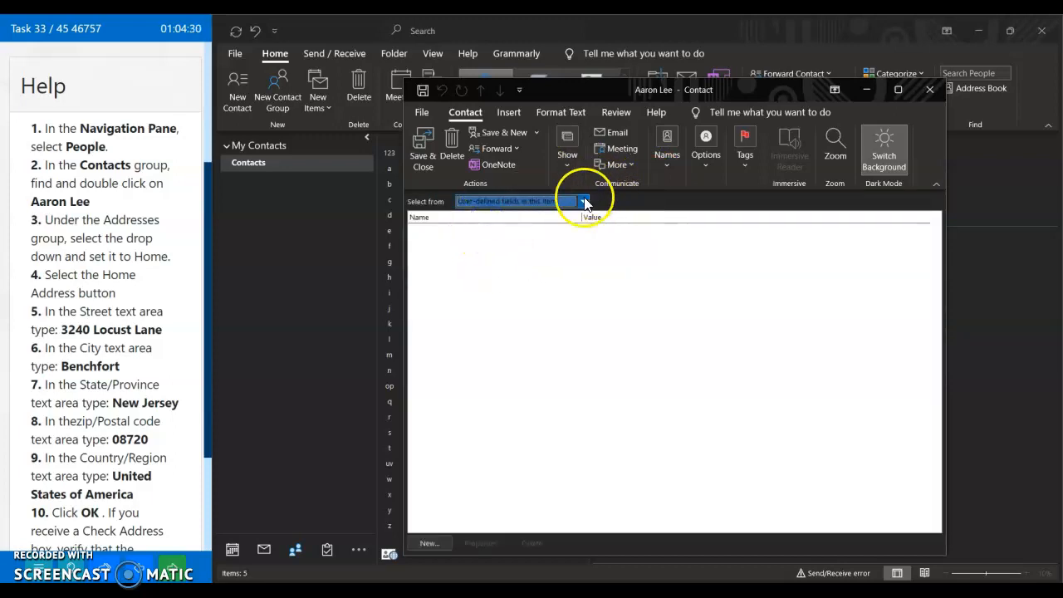
left_click(583, 202)
left_click(565, 225)
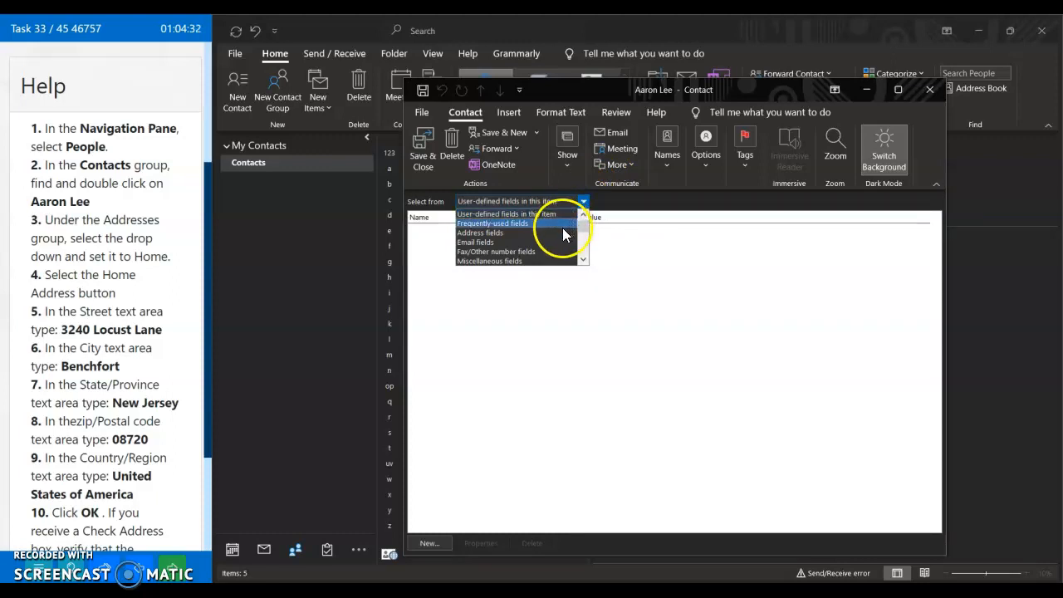
left_click(561, 232)
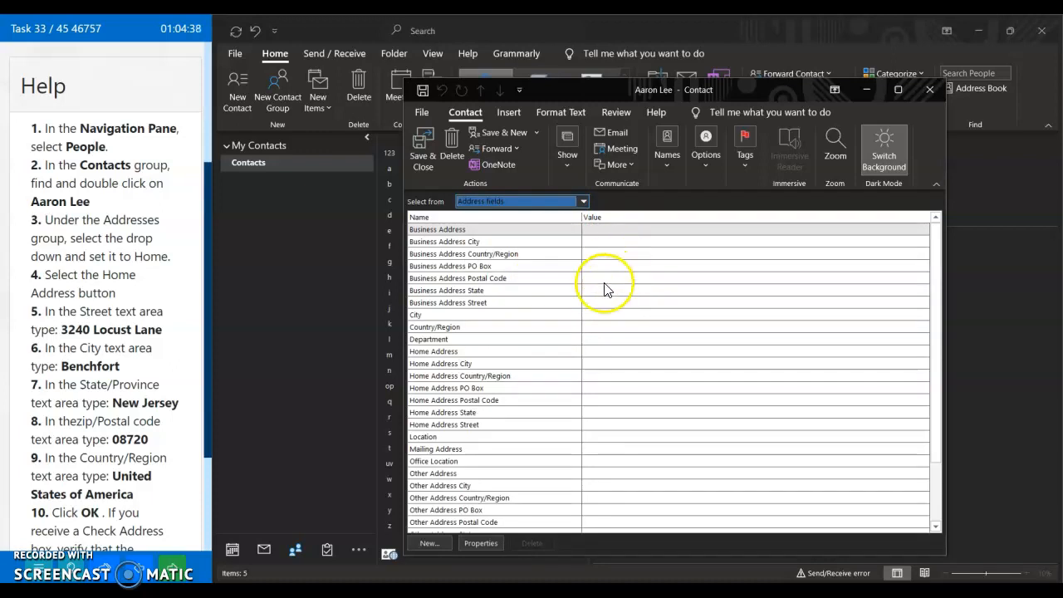
Step: Enter the city given in the help in the contact's Home Address City field
left_click(586, 349)
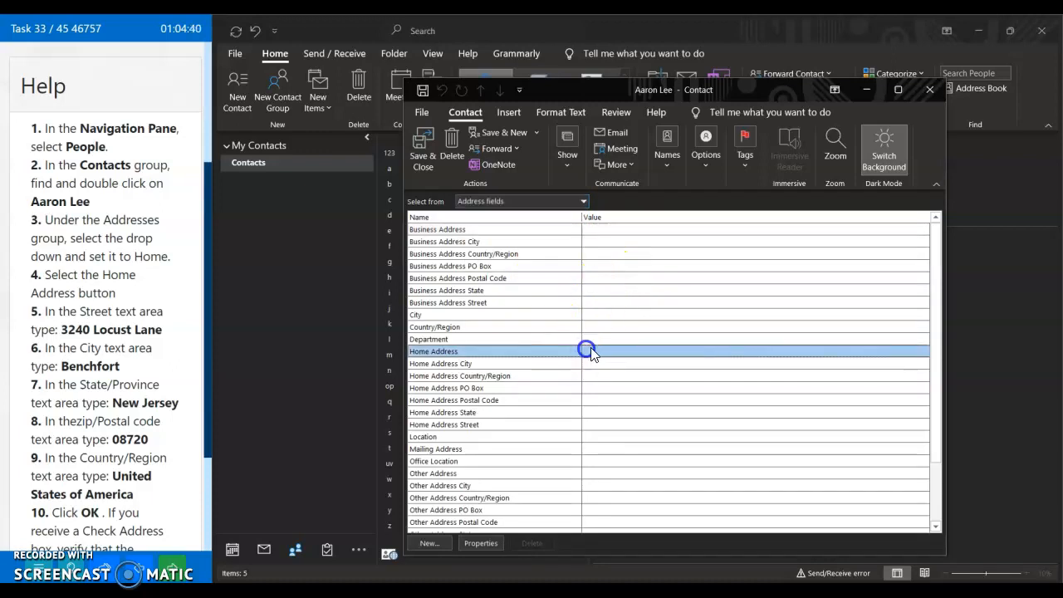
left_click(600, 363)
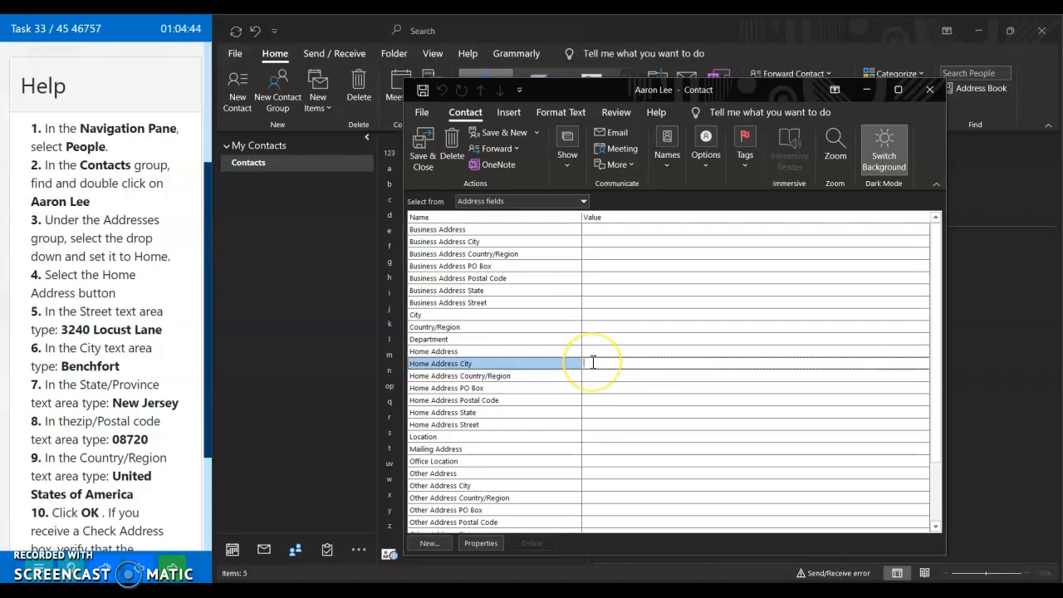
type("Benchfor")
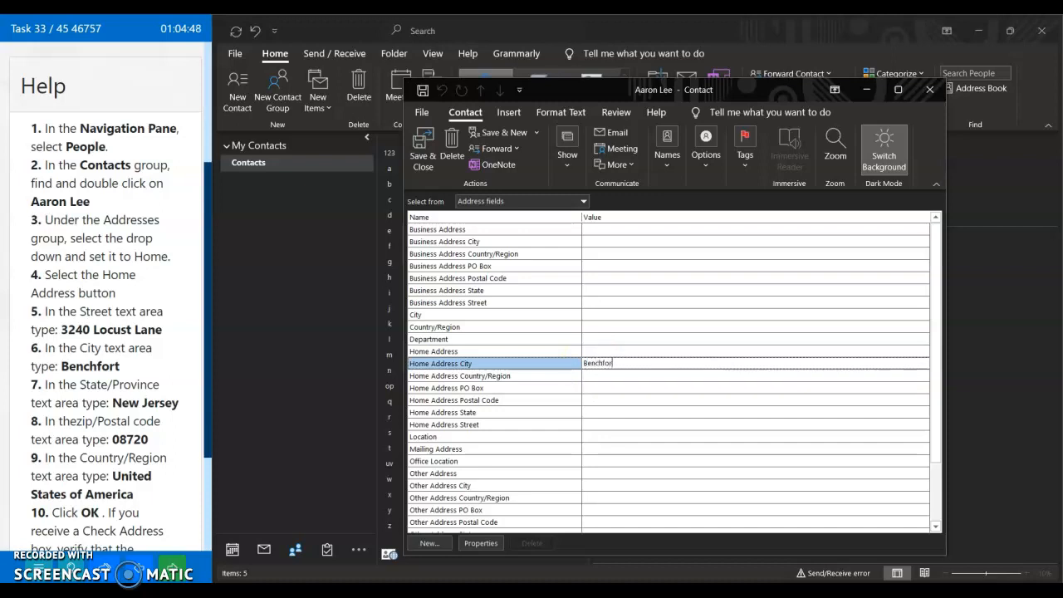
type("t")
Step: Fill in the Home Address Postal Code and Home Address Country/Region fields with the values from the help
left_click(597, 424)
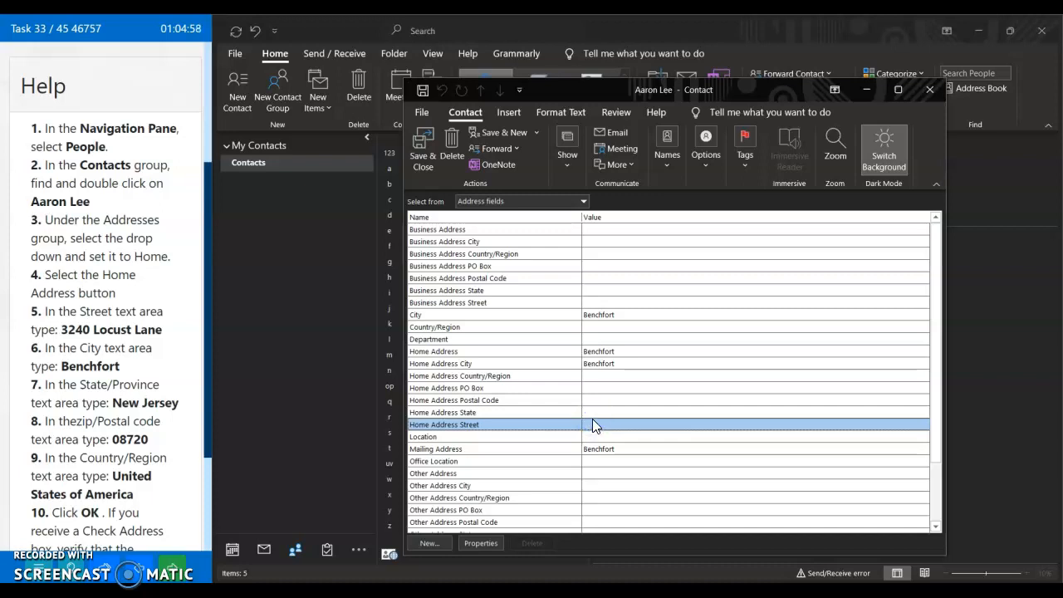
left_click(591, 428)
left_click(590, 400)
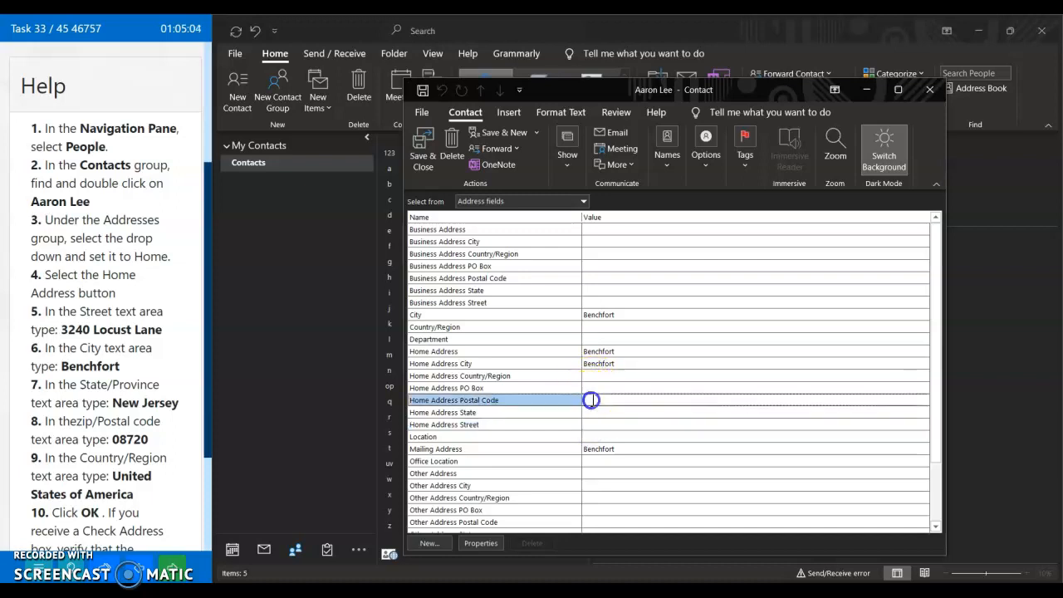
type("0")
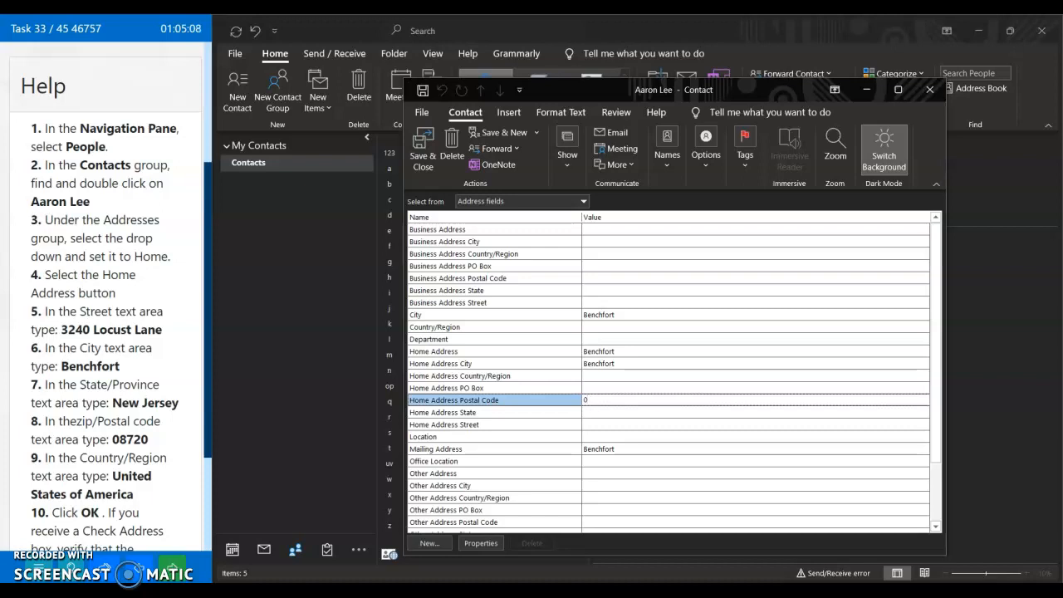
type("8720")
left_click(595, 375)
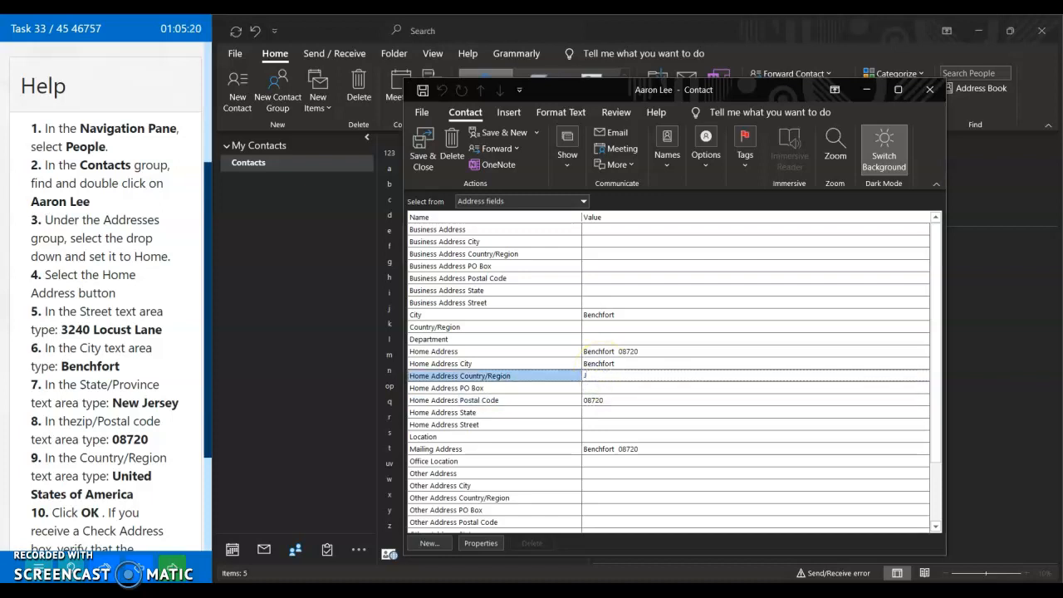
type("United States of America")
Step: Try to edit the Home Address Street field and enter the state from the help in Home Address State
left_click(675, 425)
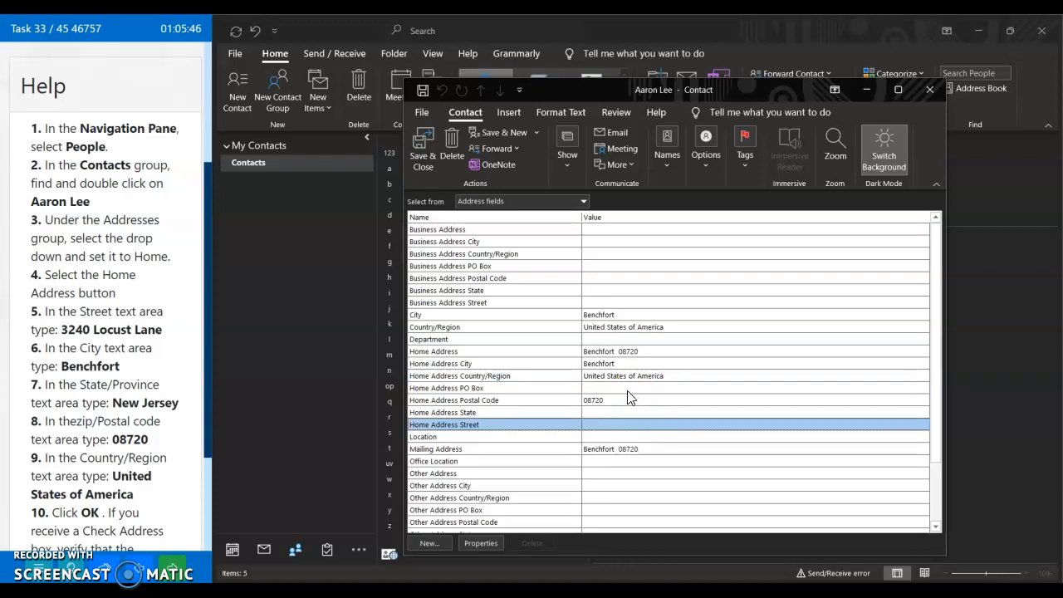
left_click(585, 431)
left_click(587, 423)
left_click(592, 413)
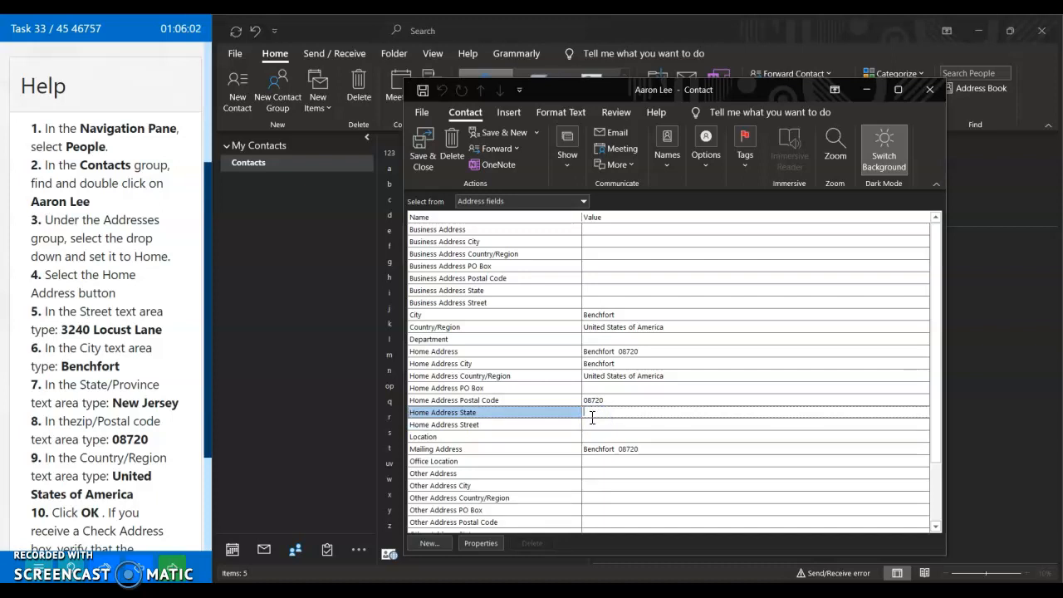
type("New Jersey")
left_click(705, 338)
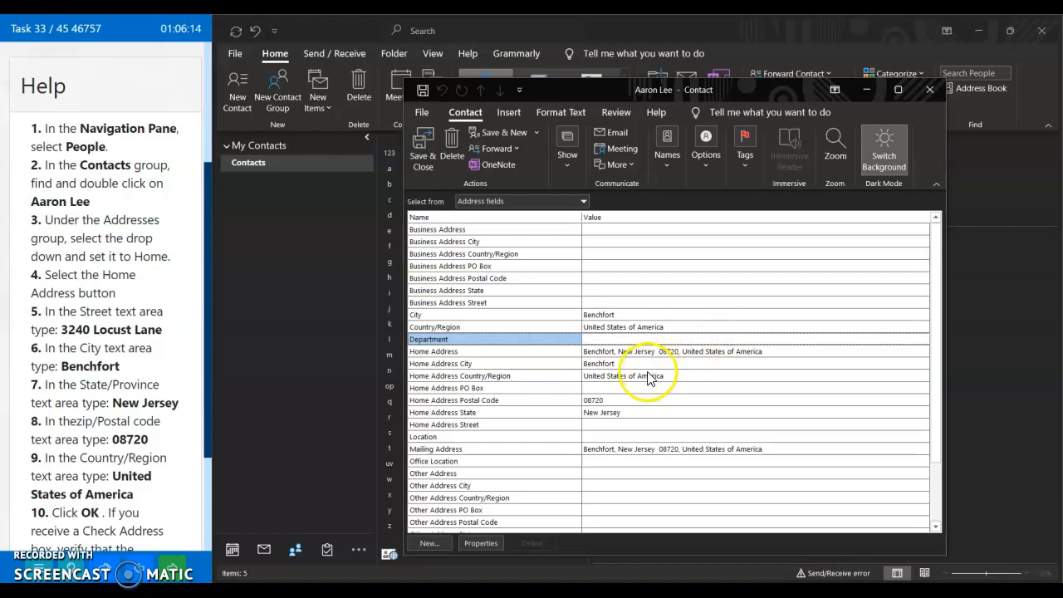
Step: Look through the contact's address fields for one that accepts the street line, and read the help's remaining instructions
left_click(590, 425)
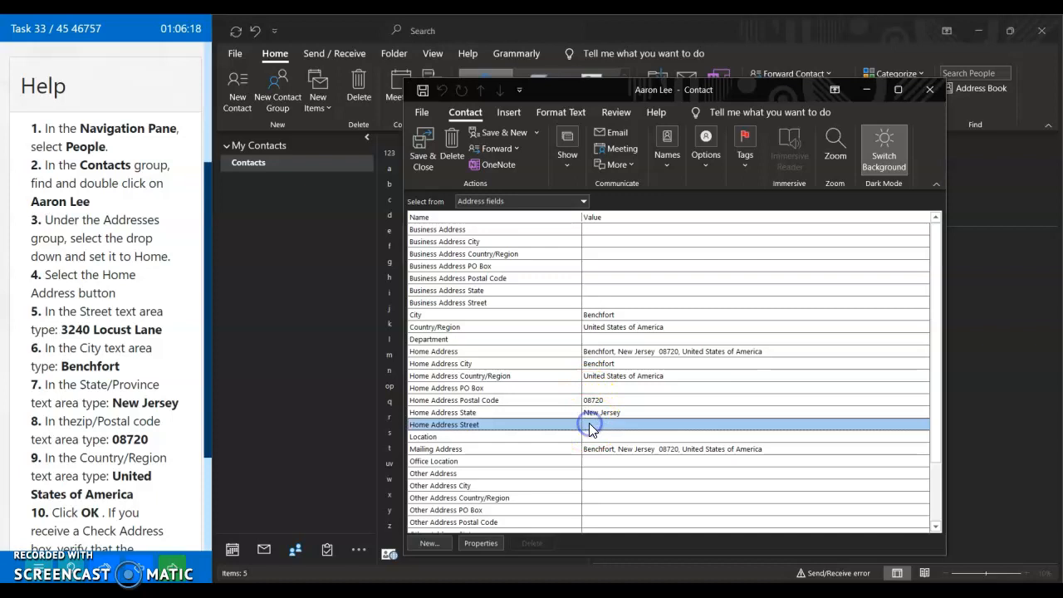
scroll(589, 430, "down", 2)
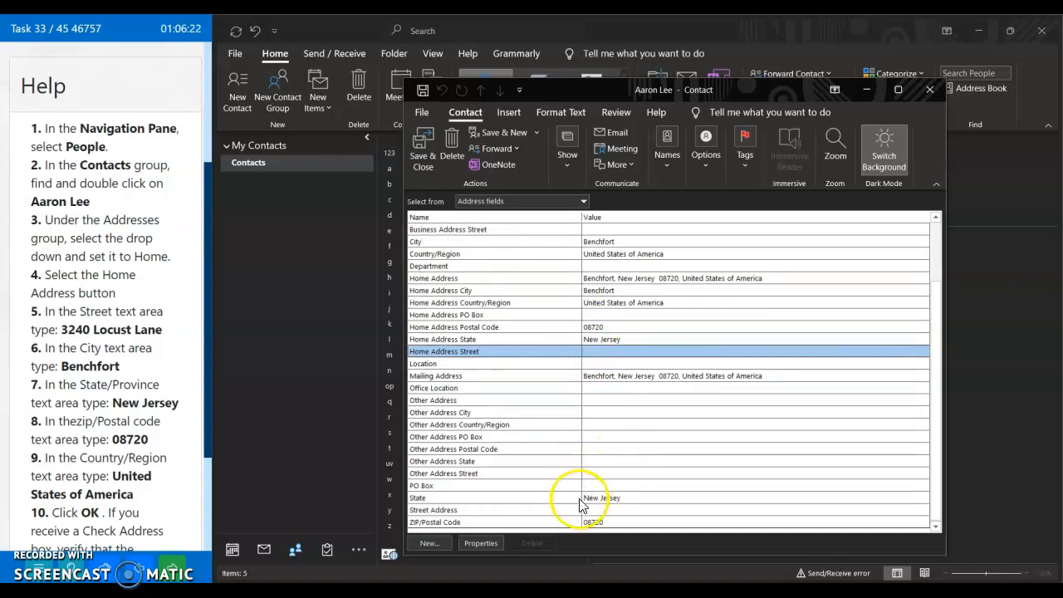
left_click(581, 473)
left_click(586, 461)
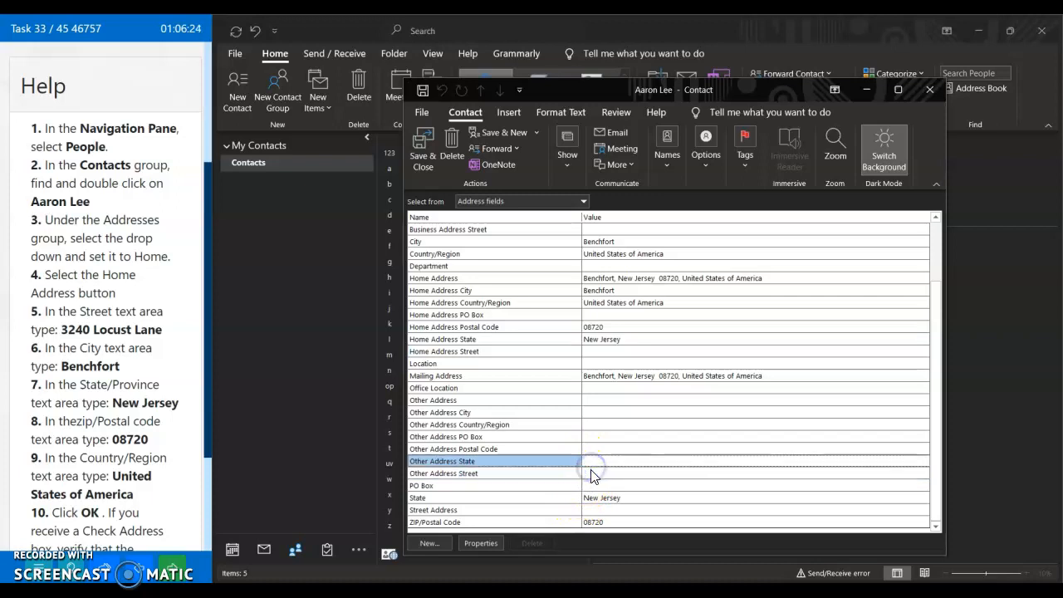
left_click(598, 411)
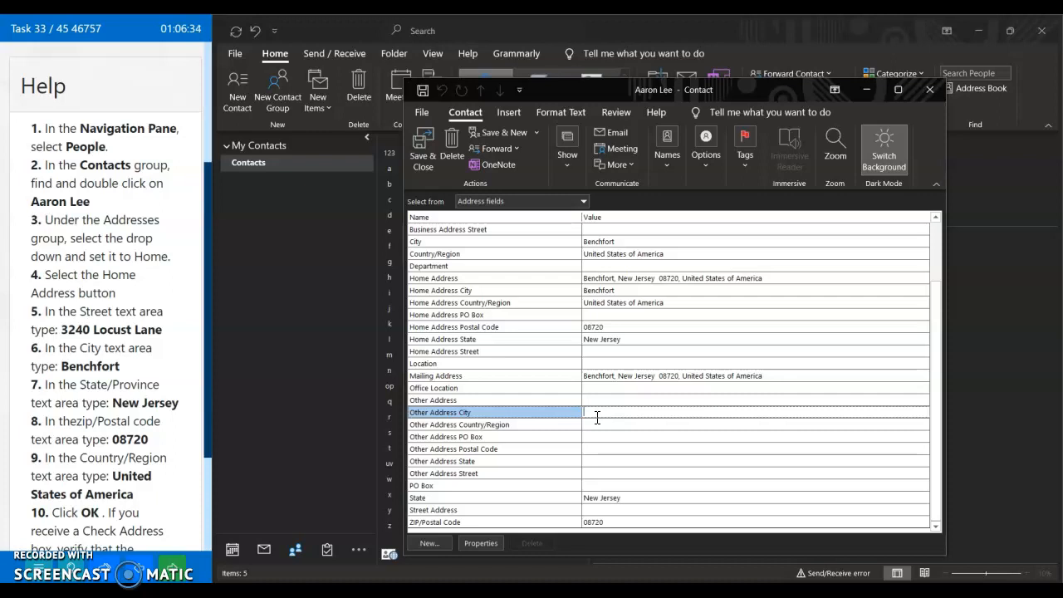
left_click(597, 473)
scroll(606, 404, "up", 2)
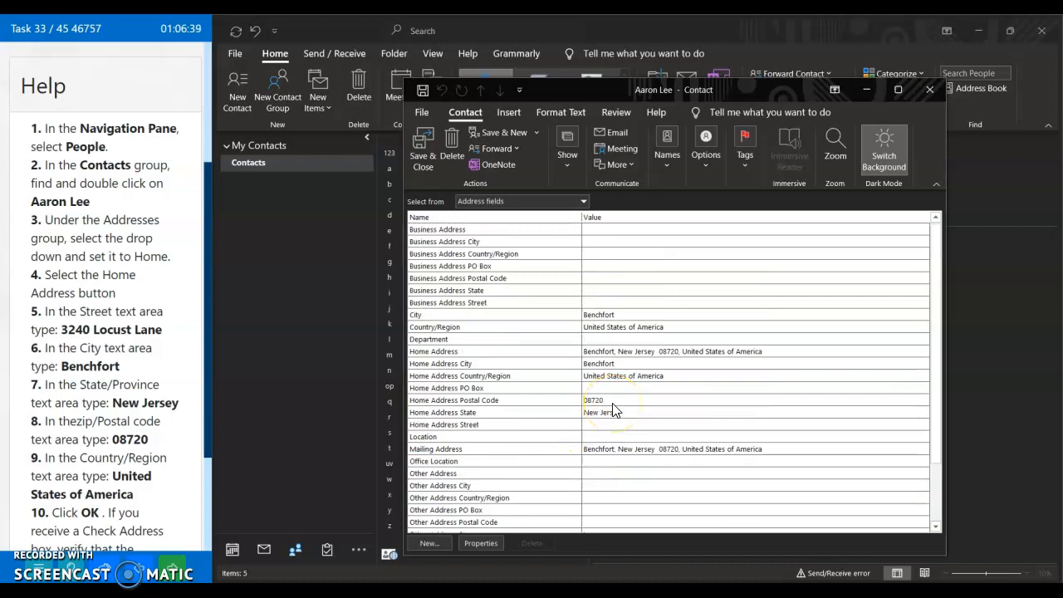
left_click(629, 339)
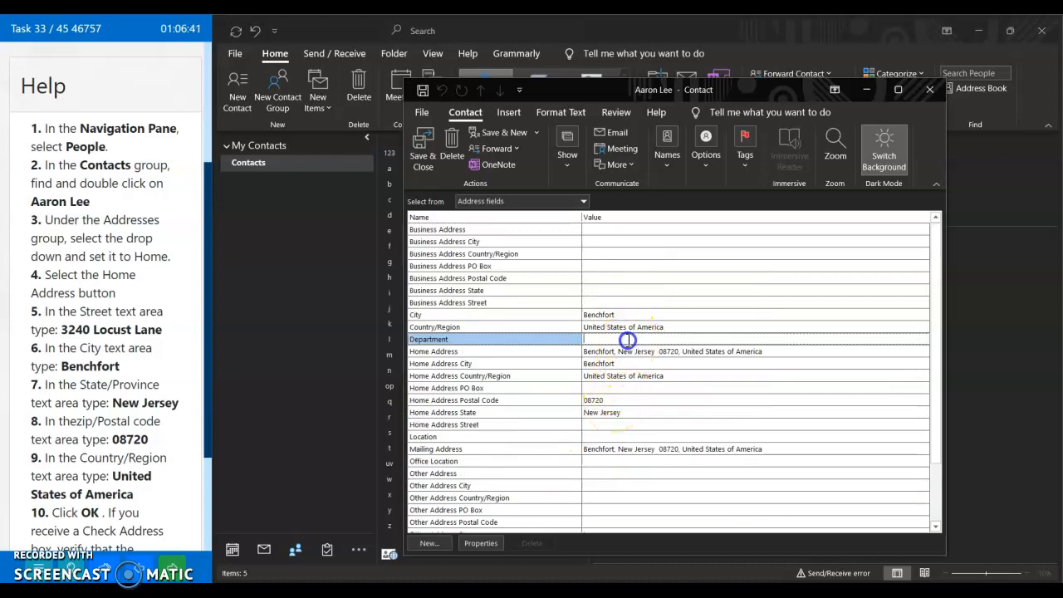
left_click(616, 388)
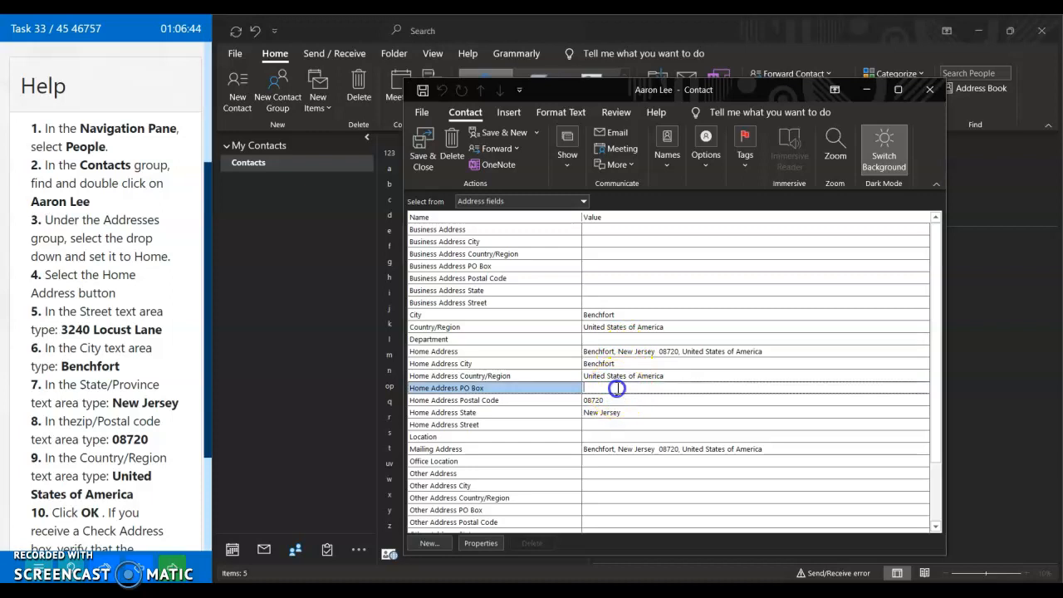
left_click(594, 424)
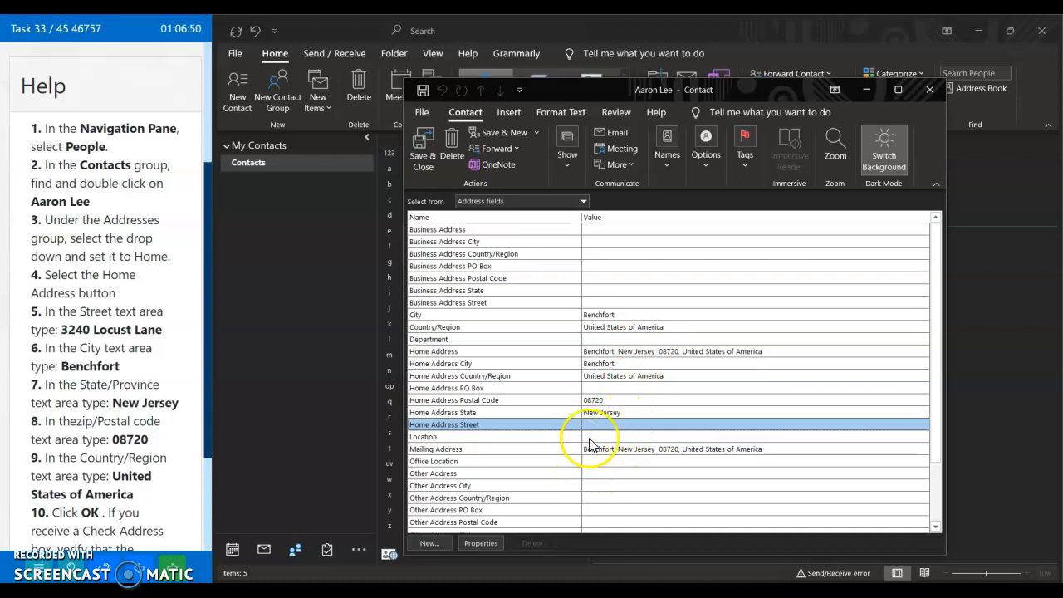
left_click(593, 436)
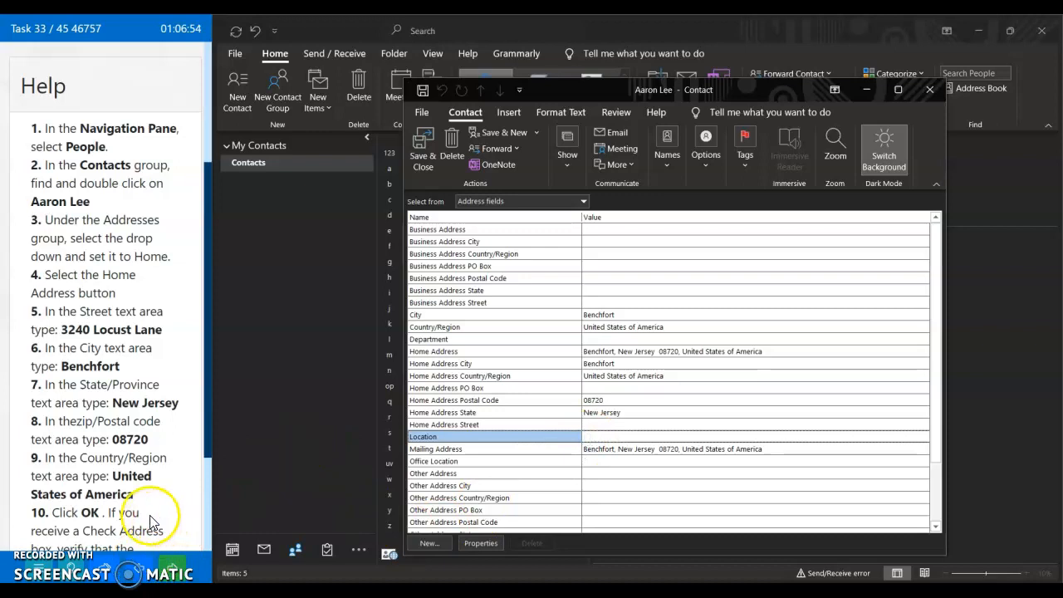
scroll(150, 522, "down", 1)
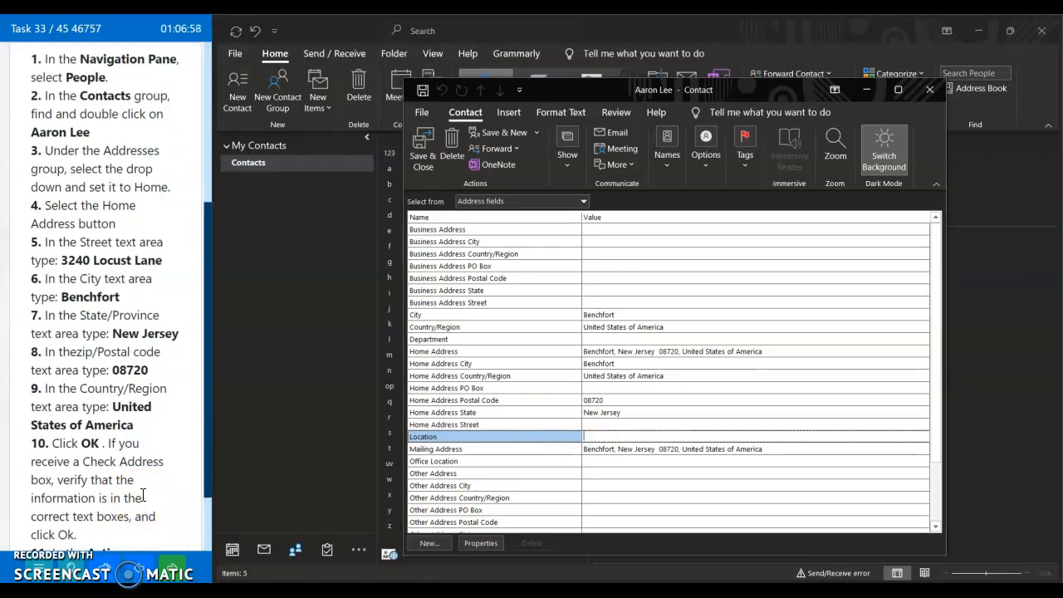
scroll(143, 496, "down", 2)
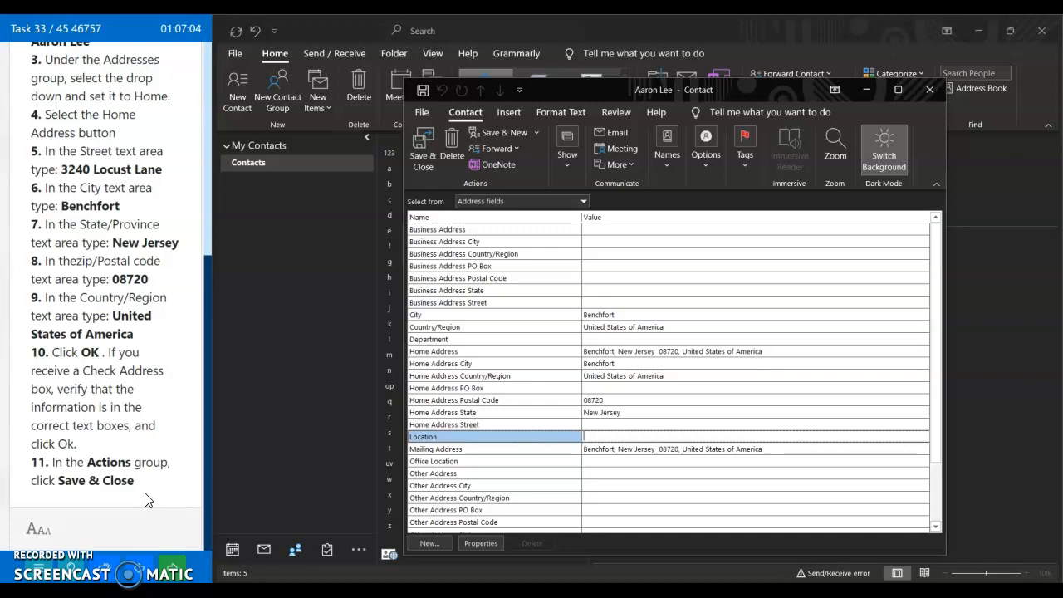
Step: Enter the street line from the help in the Location field, then save and close the contact
left_click(593, 378)
left_click(594, 387)
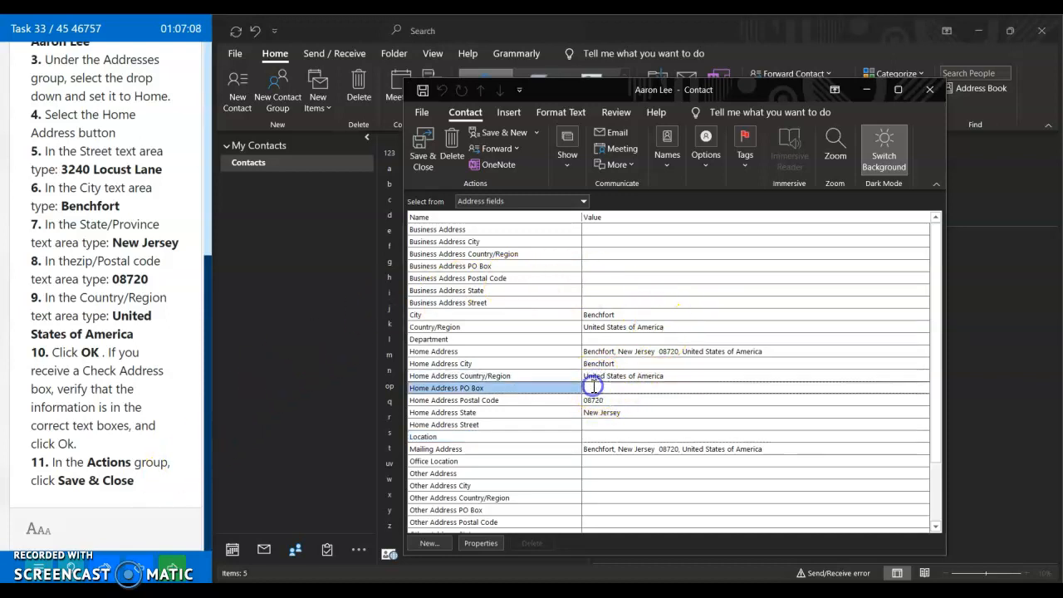
left_click(589, 426)
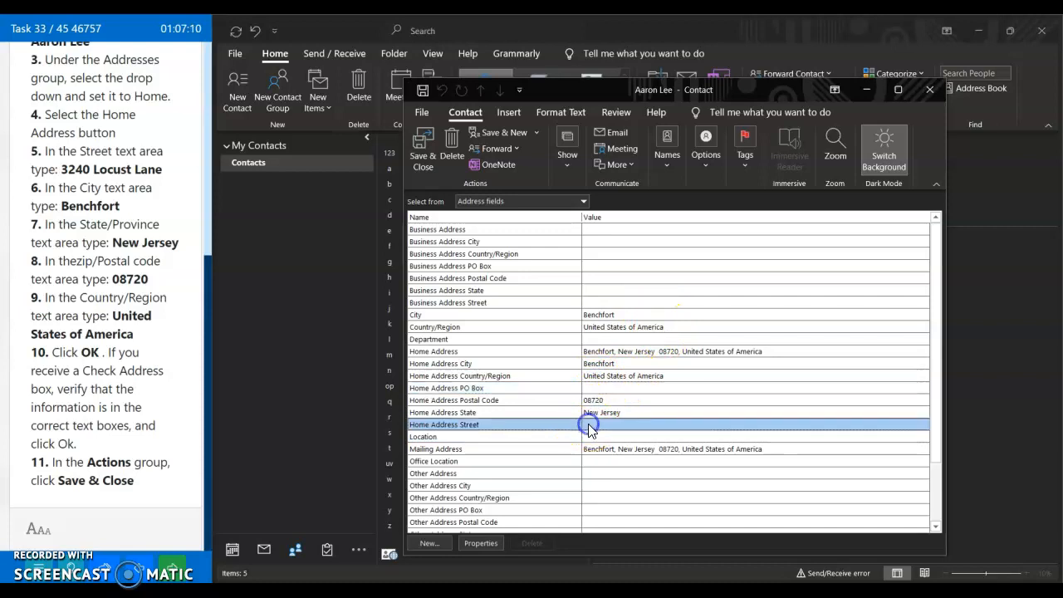
left_click(593, 429)
left_click(594, 434)
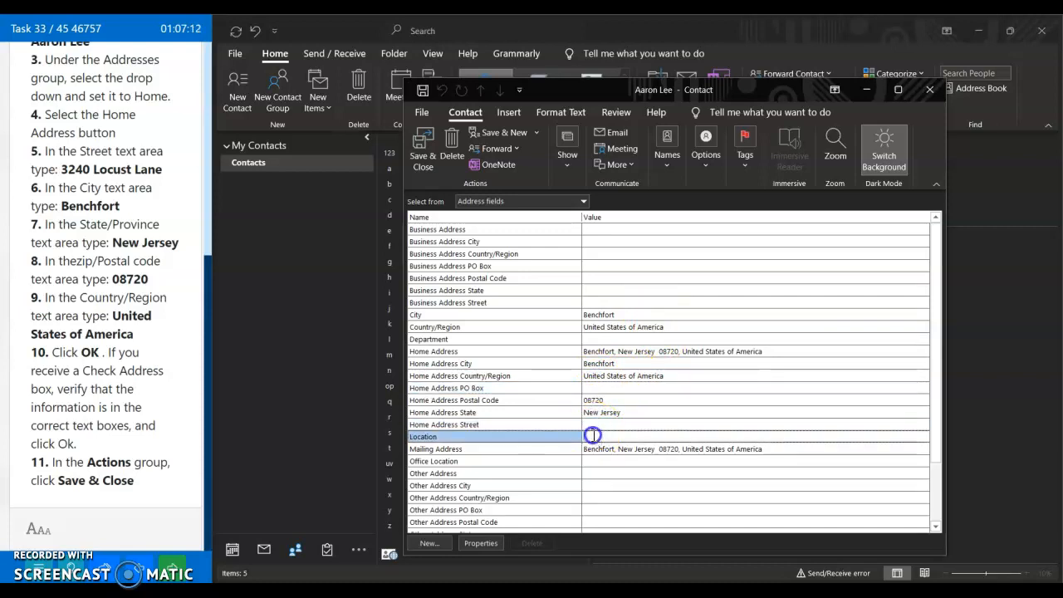
type("3240 Locust Lane")
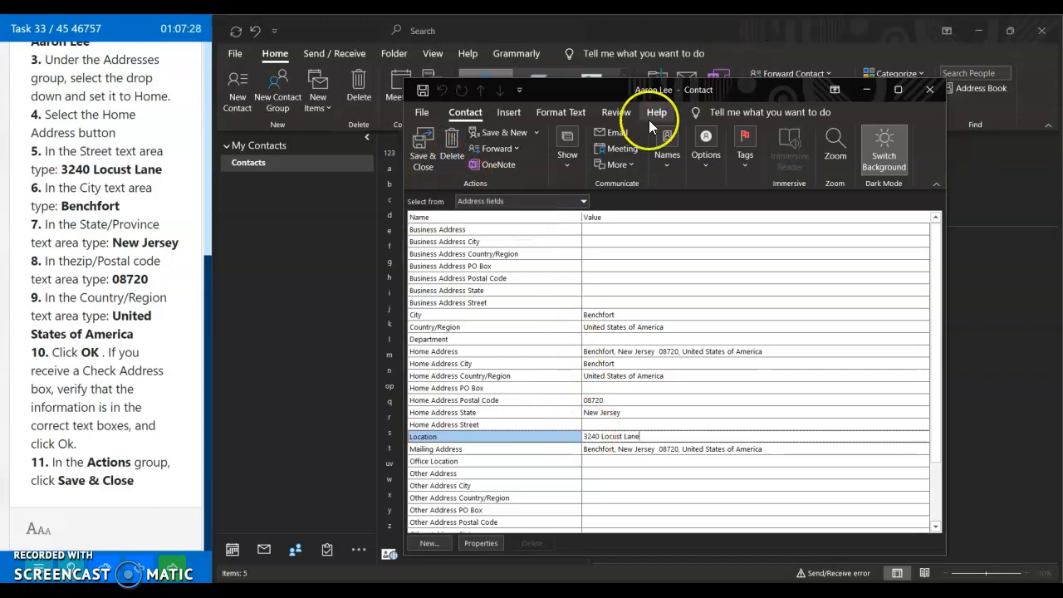
left_click(426, 172)
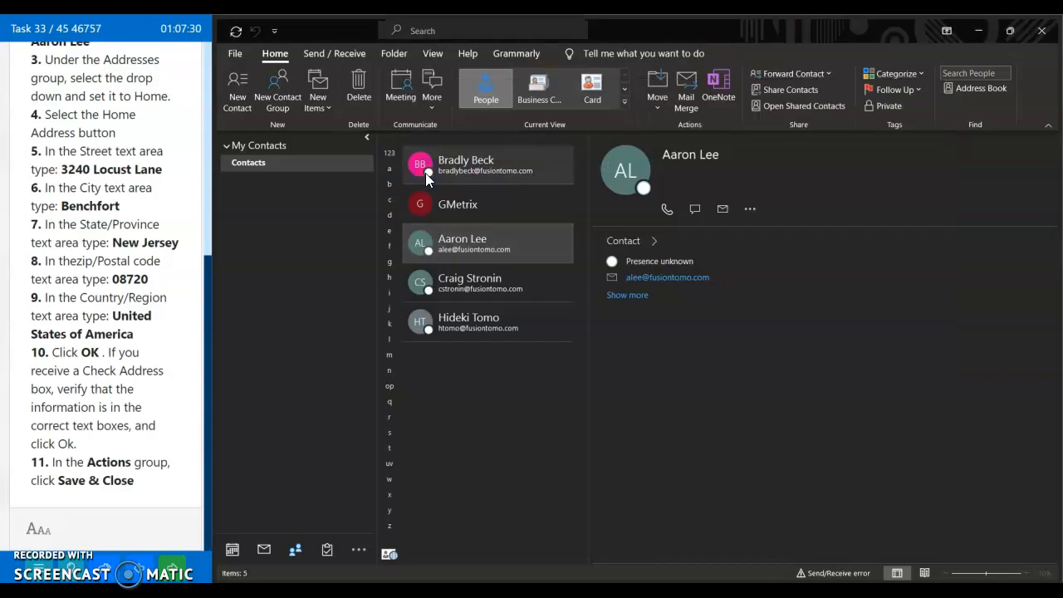
Step: Reopen the contact to check the home address on its General page, then save and close it
double_click(532, 244)
left_click(541, 301)
left_click(603, 439)
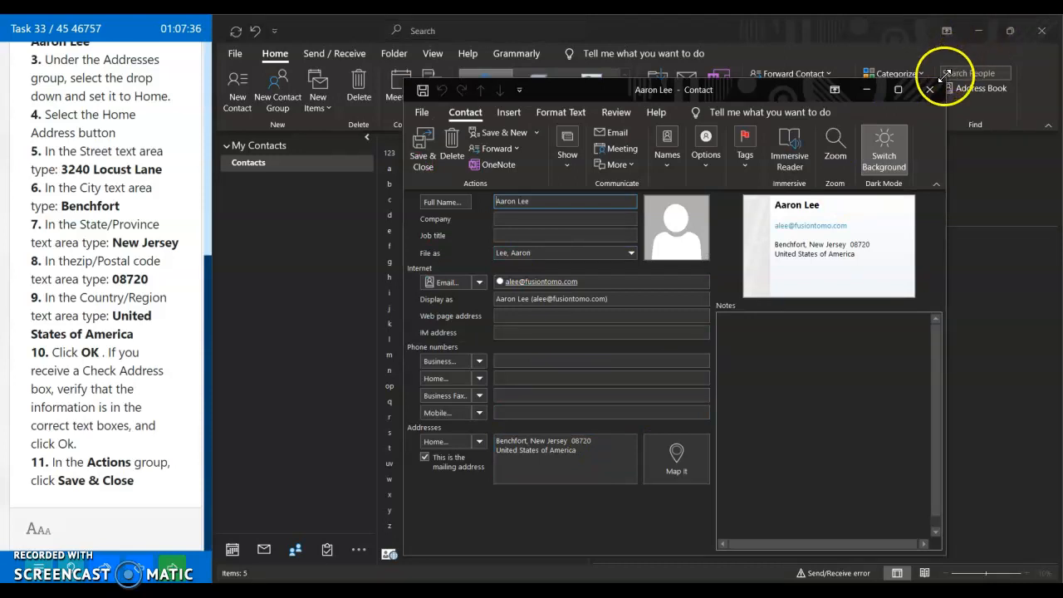
left_click(410, 170)
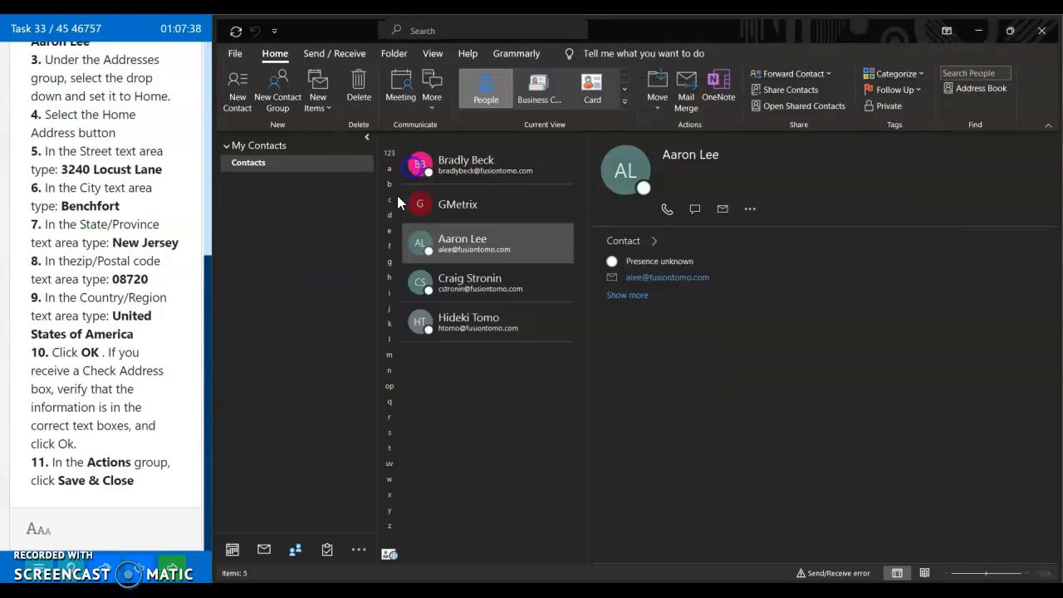
Step: Submit practice task 33 for grading and continue past its result
left_click(181, 568)
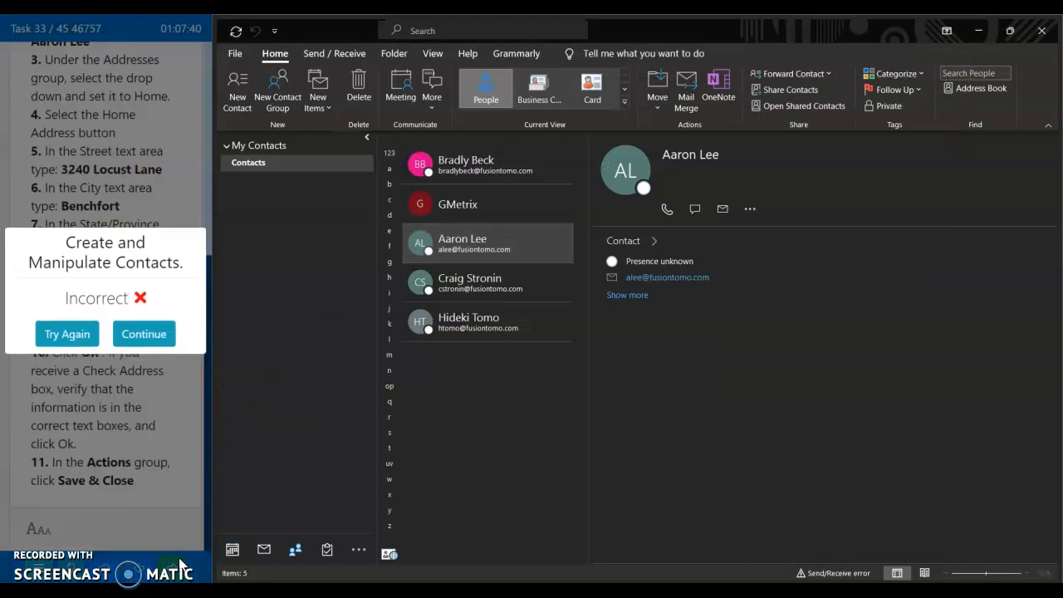
left_click(150, 342)
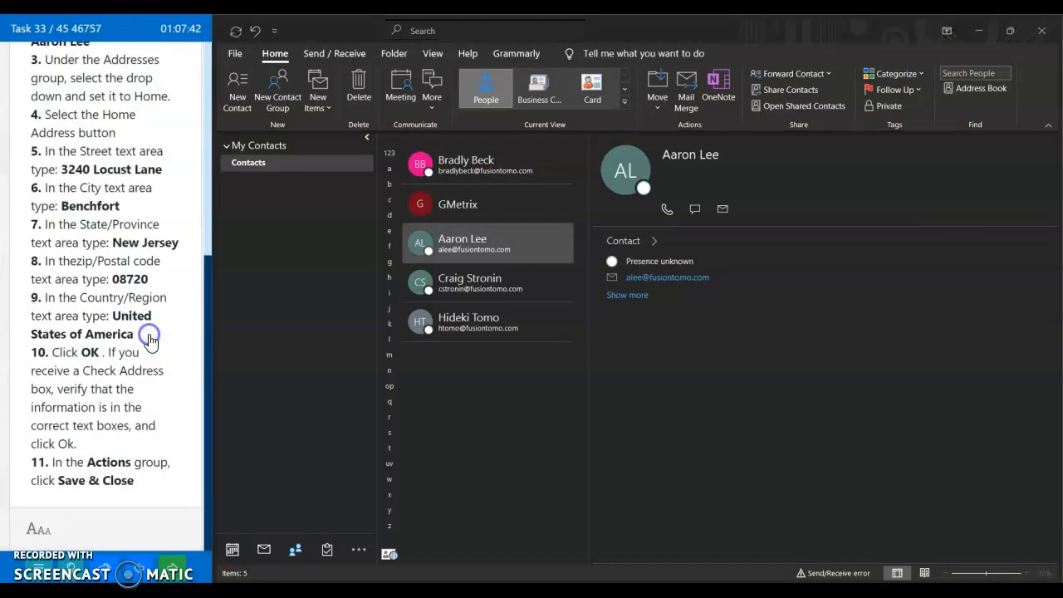